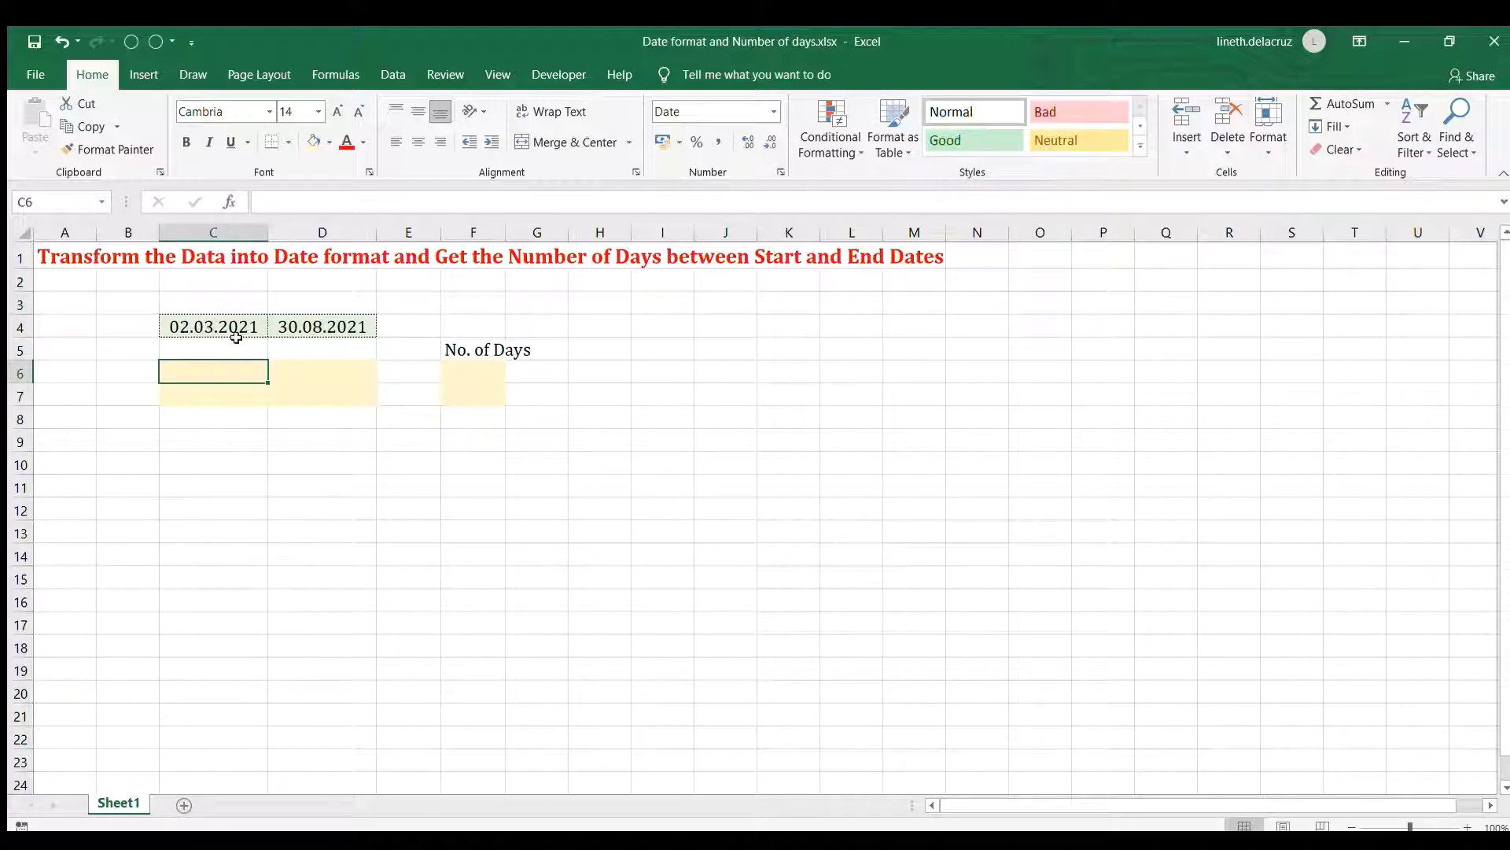
Step: In C6, enter =DATE(RIGHT(C4,4),MID(C4,4,2),LEFT(C4,2)) to show the start date as 02/03/2021
{"action": "left_click_drag", "start_coordinate": [217, 323], "coordinate": [330, 324]}
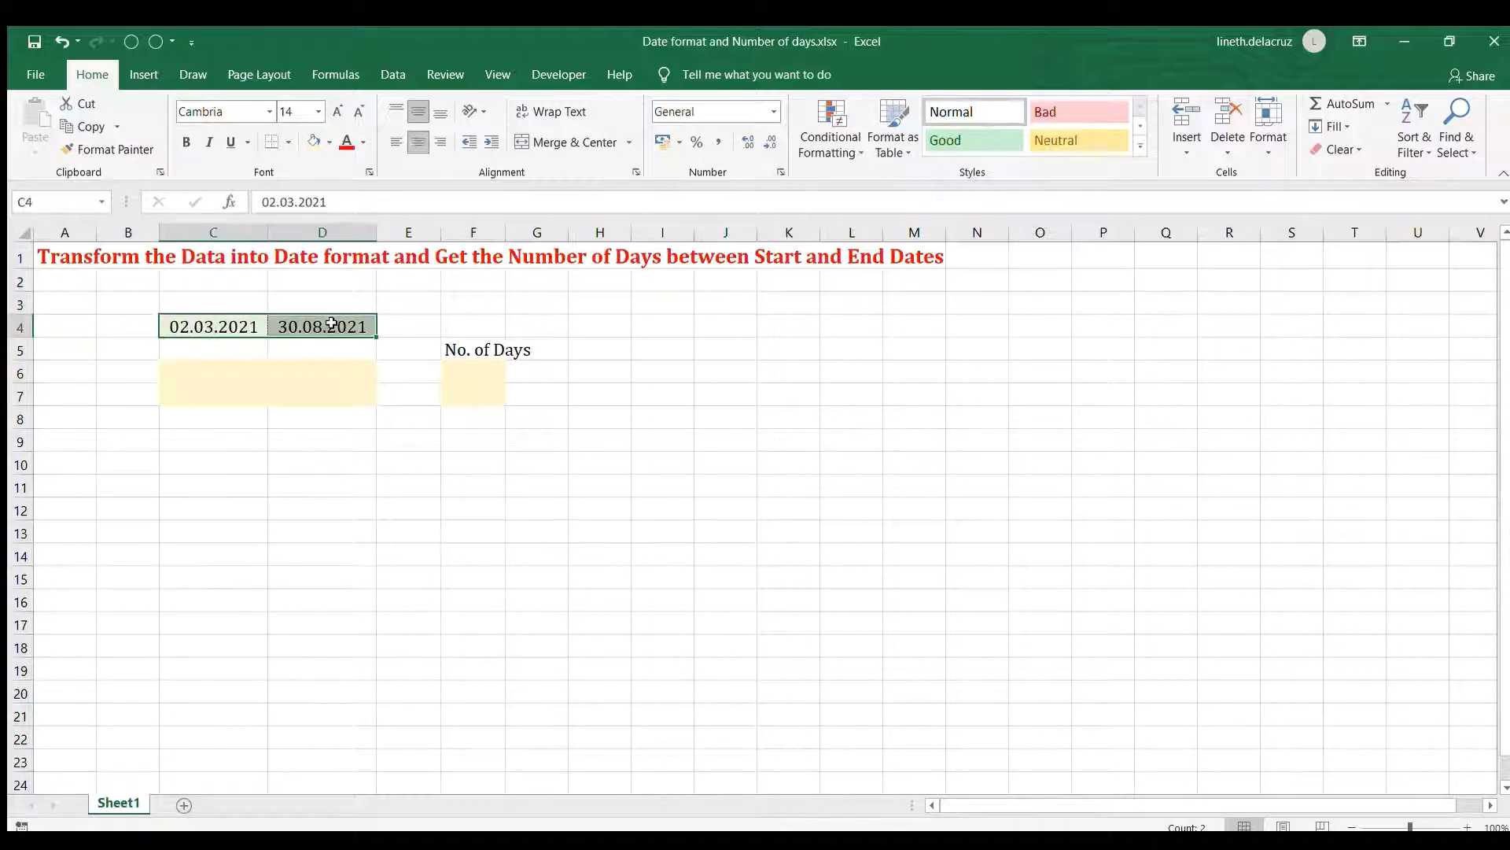
{"action": "key", "text": "ctrl+c"}
{"action": "left_click", "coordinate": [245, 373]}
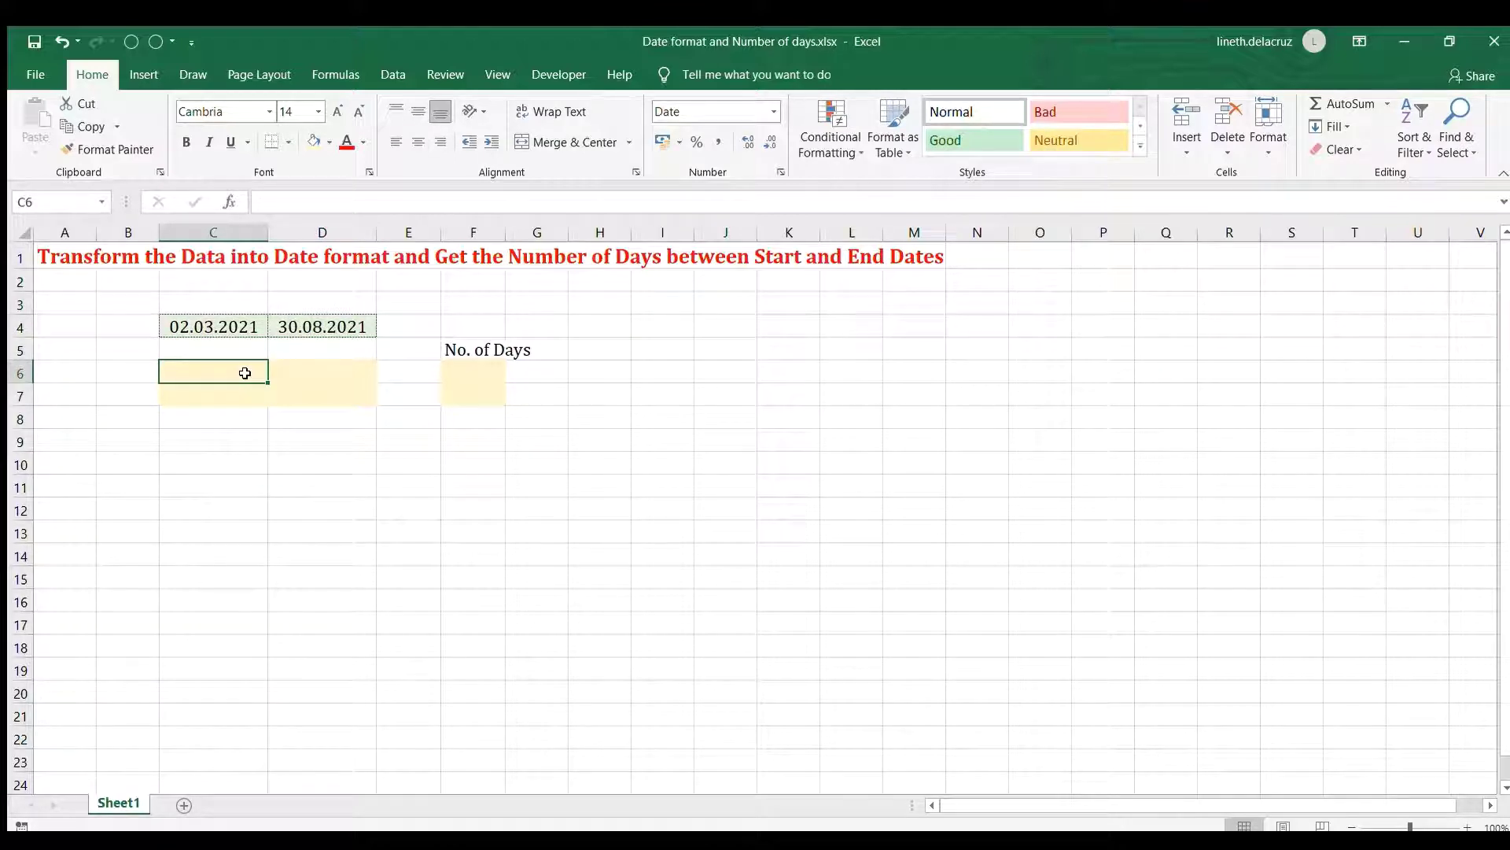
{"action": "type", "text": "=da"}
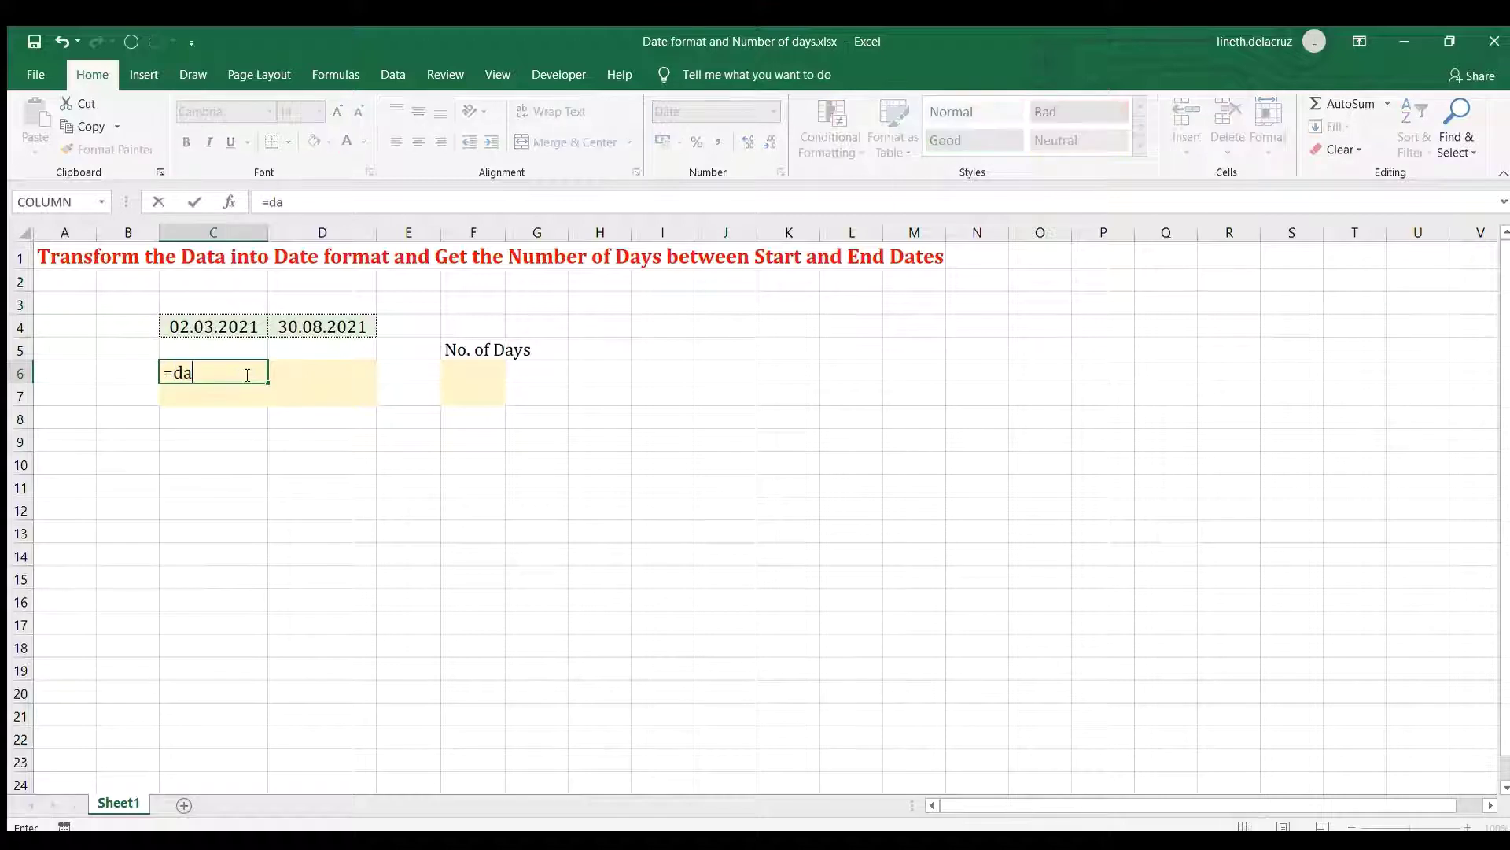
{"action": "type", "text": "te(right("}
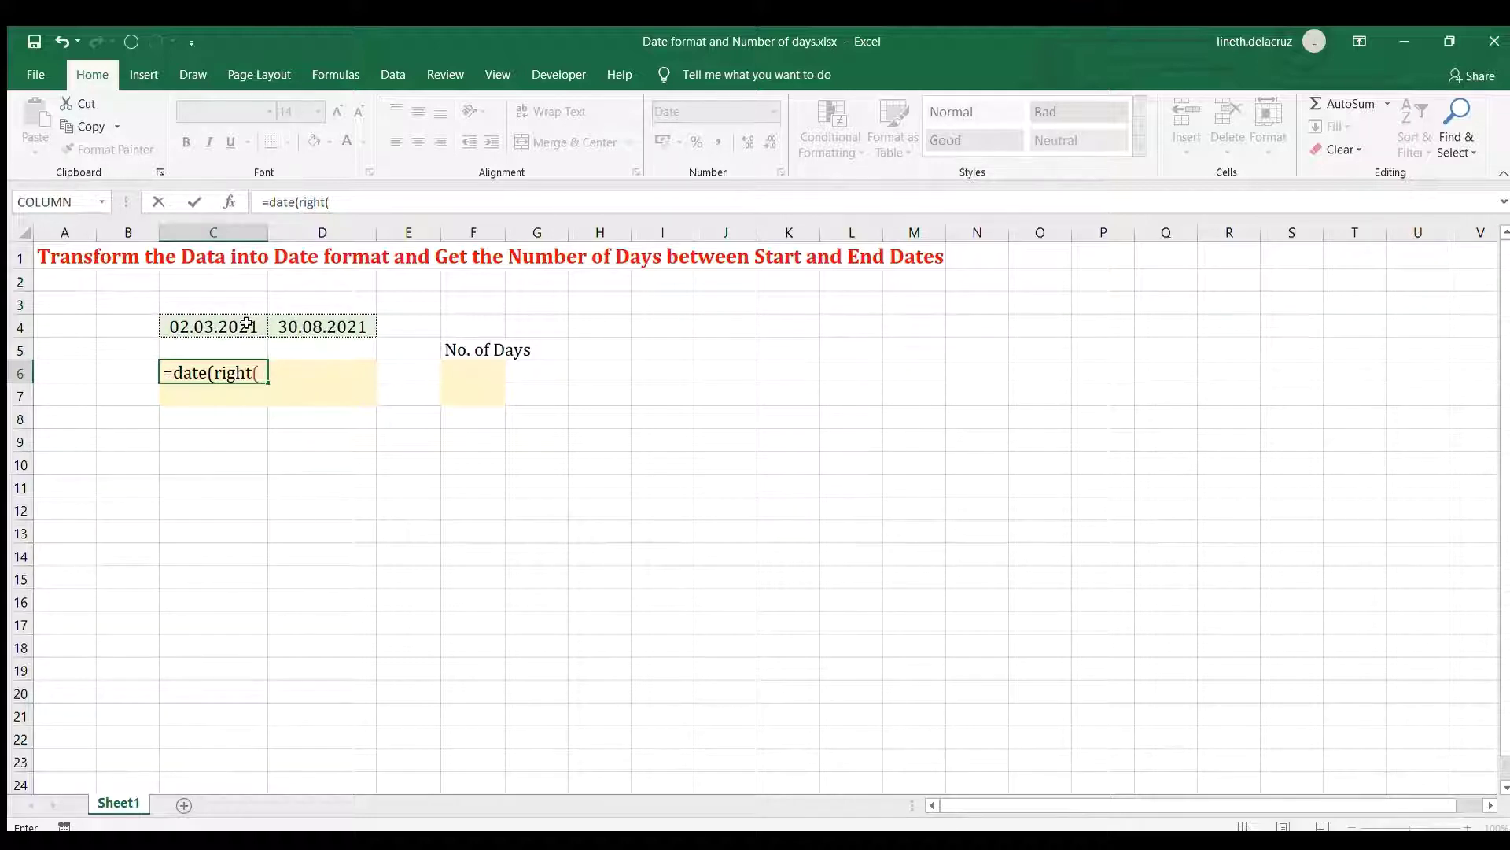
{"action": "left_click", "coordinate": [246, 325]}
{"action": "type", "text": ","}
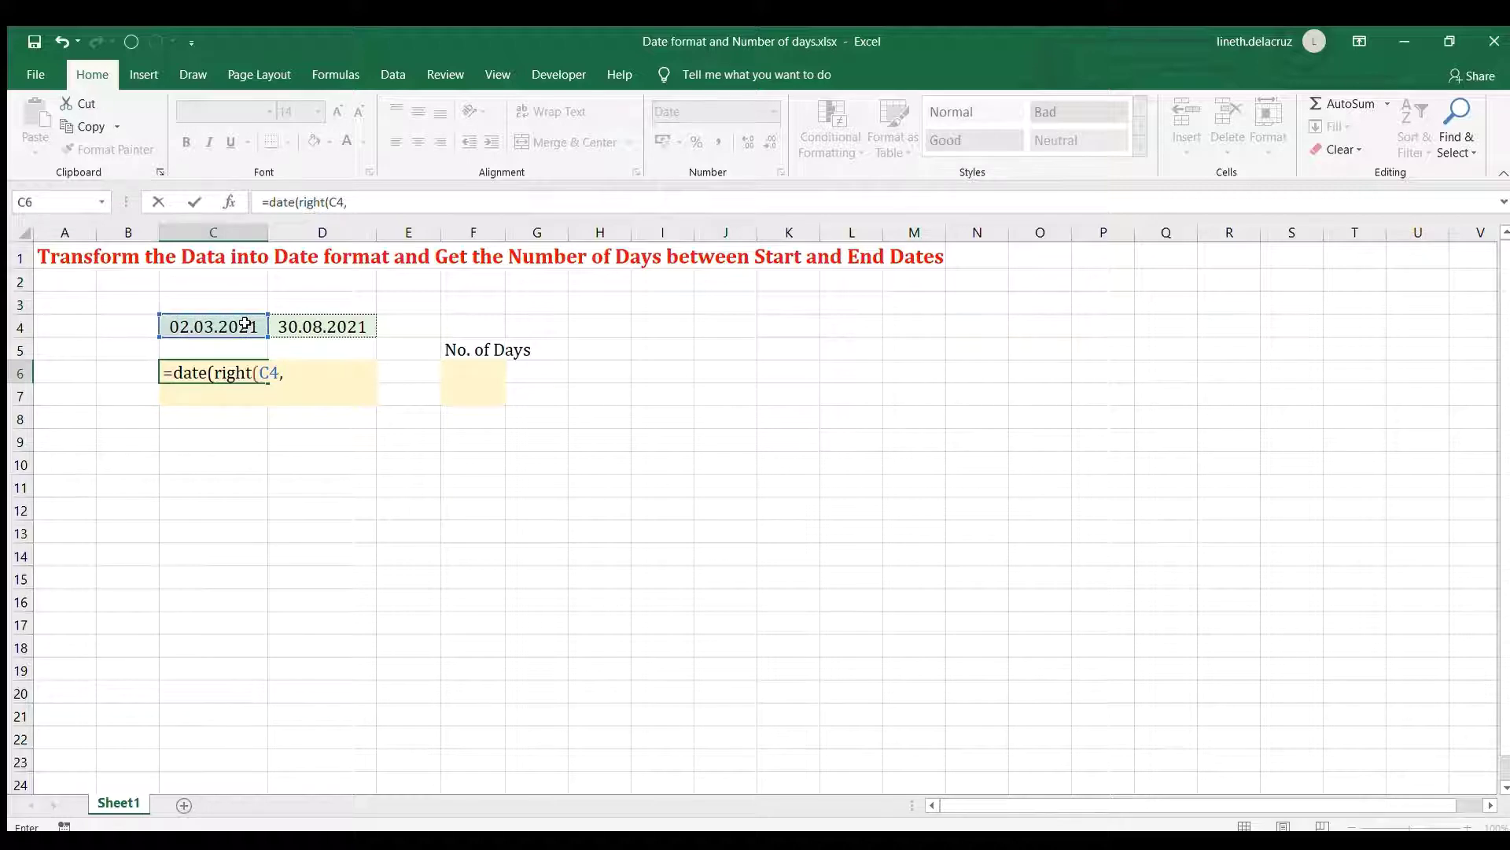
{"action": "type", "text": "4),mid("}
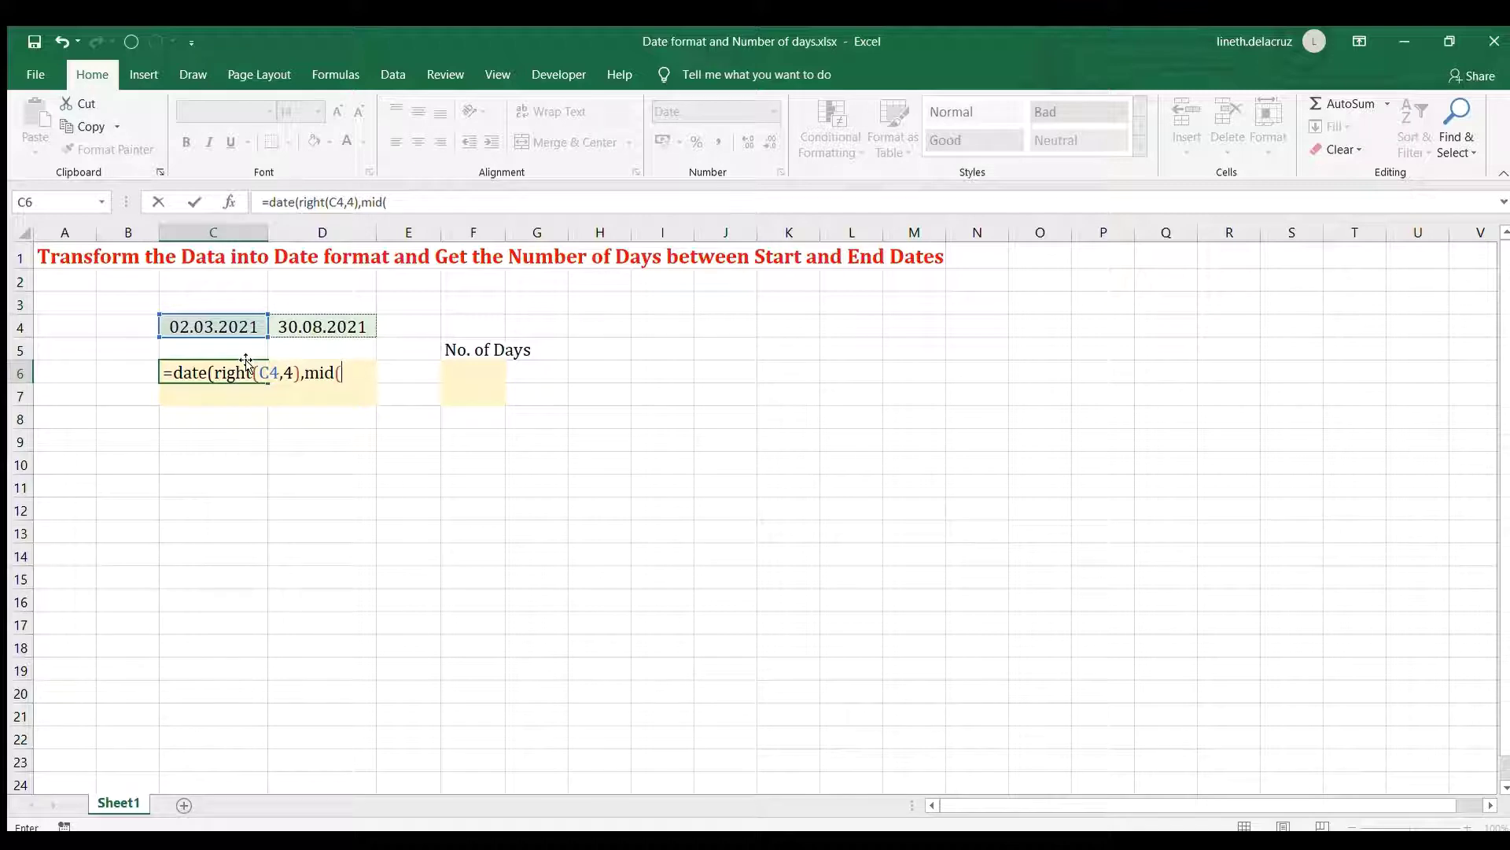
{"action": "left_click", "coordinate": [224, 327]}
{"action": "type", "text": ","}
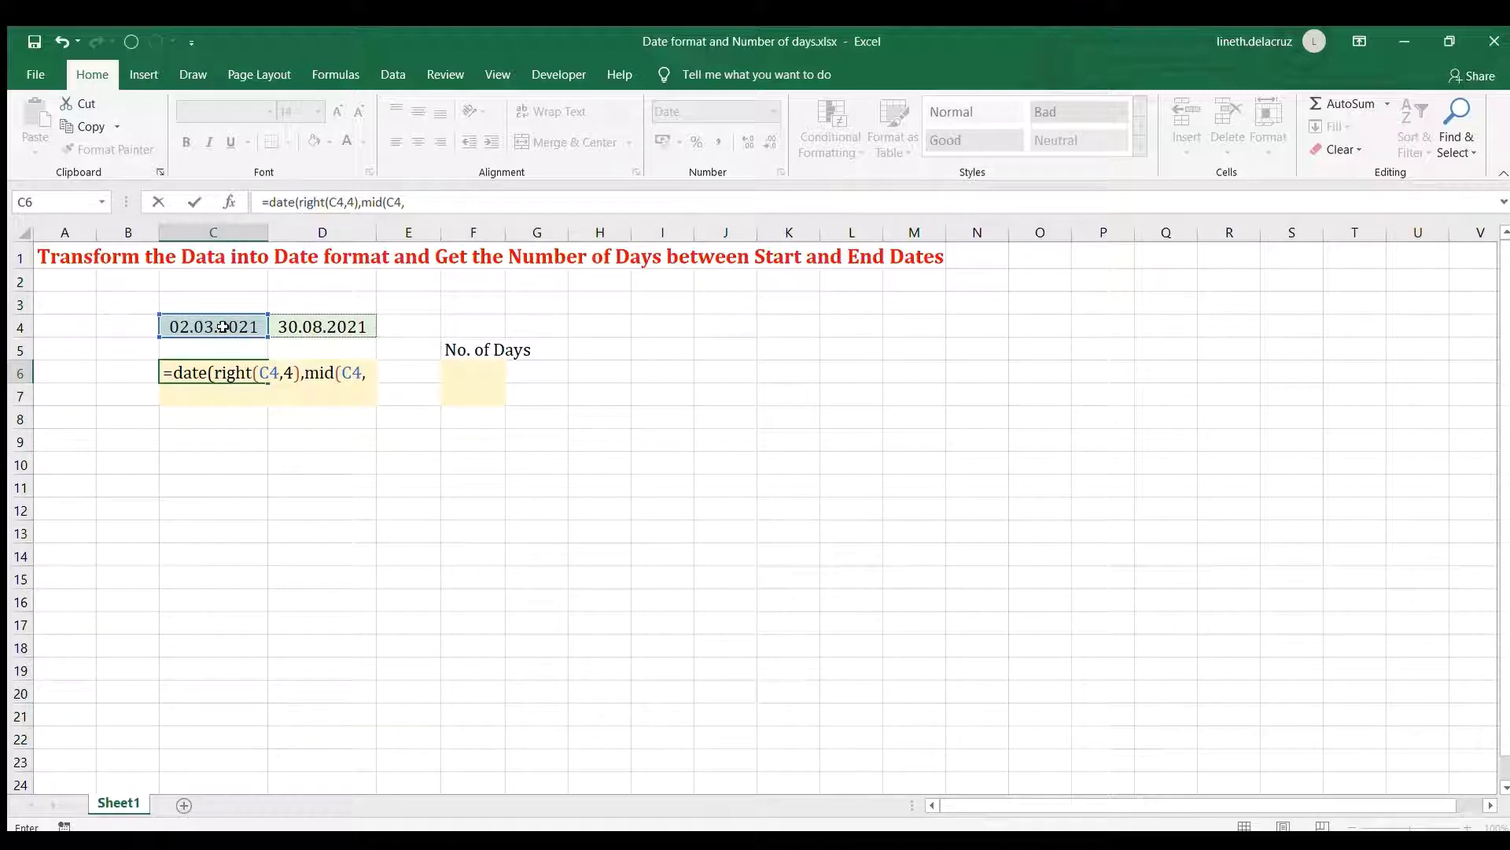
{"action": "type", "text": "4"}
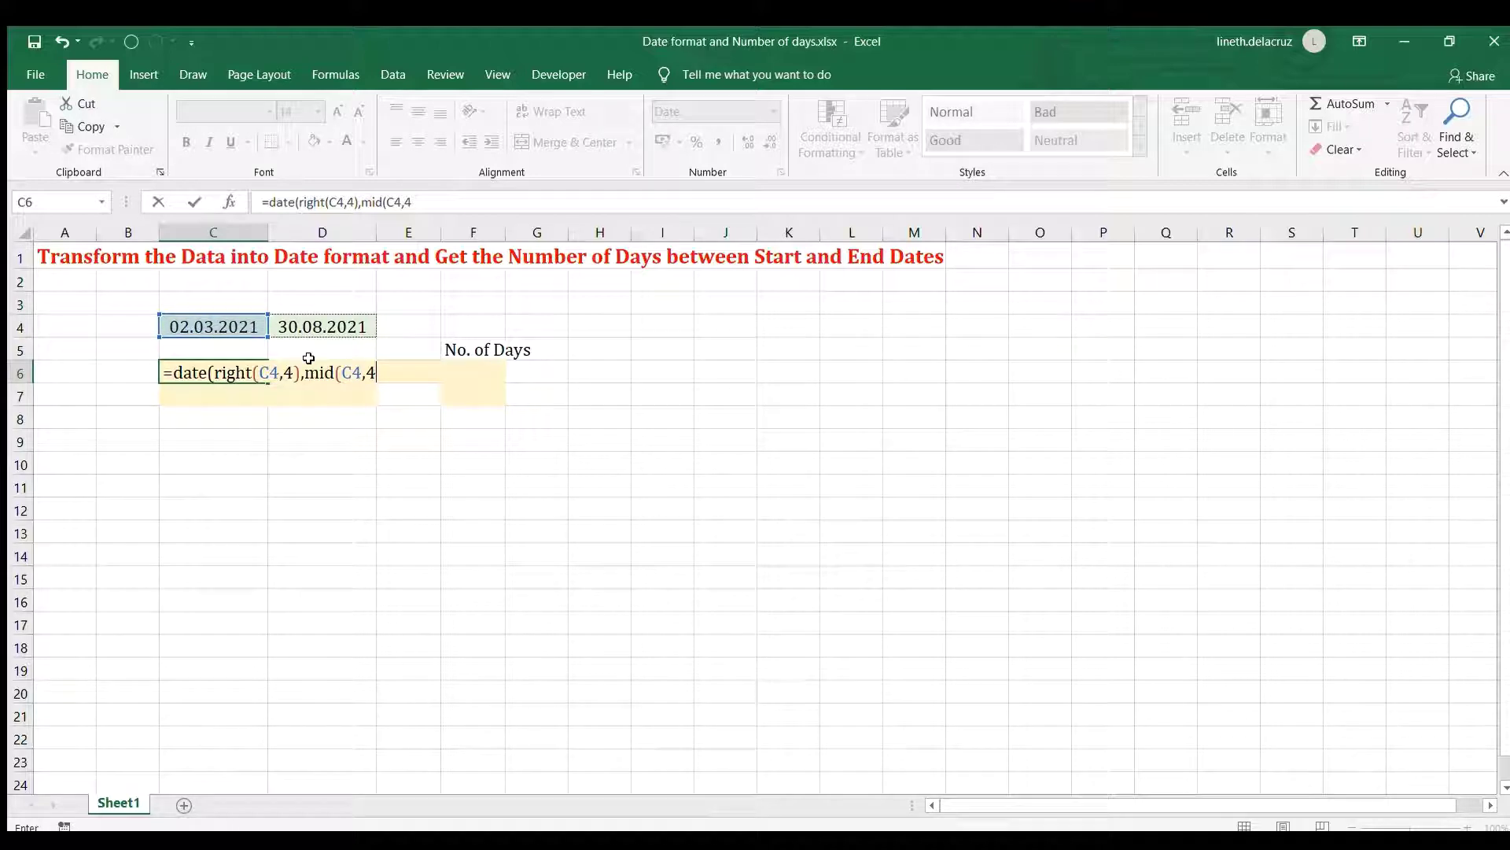
{"action": "type", "text": ","}
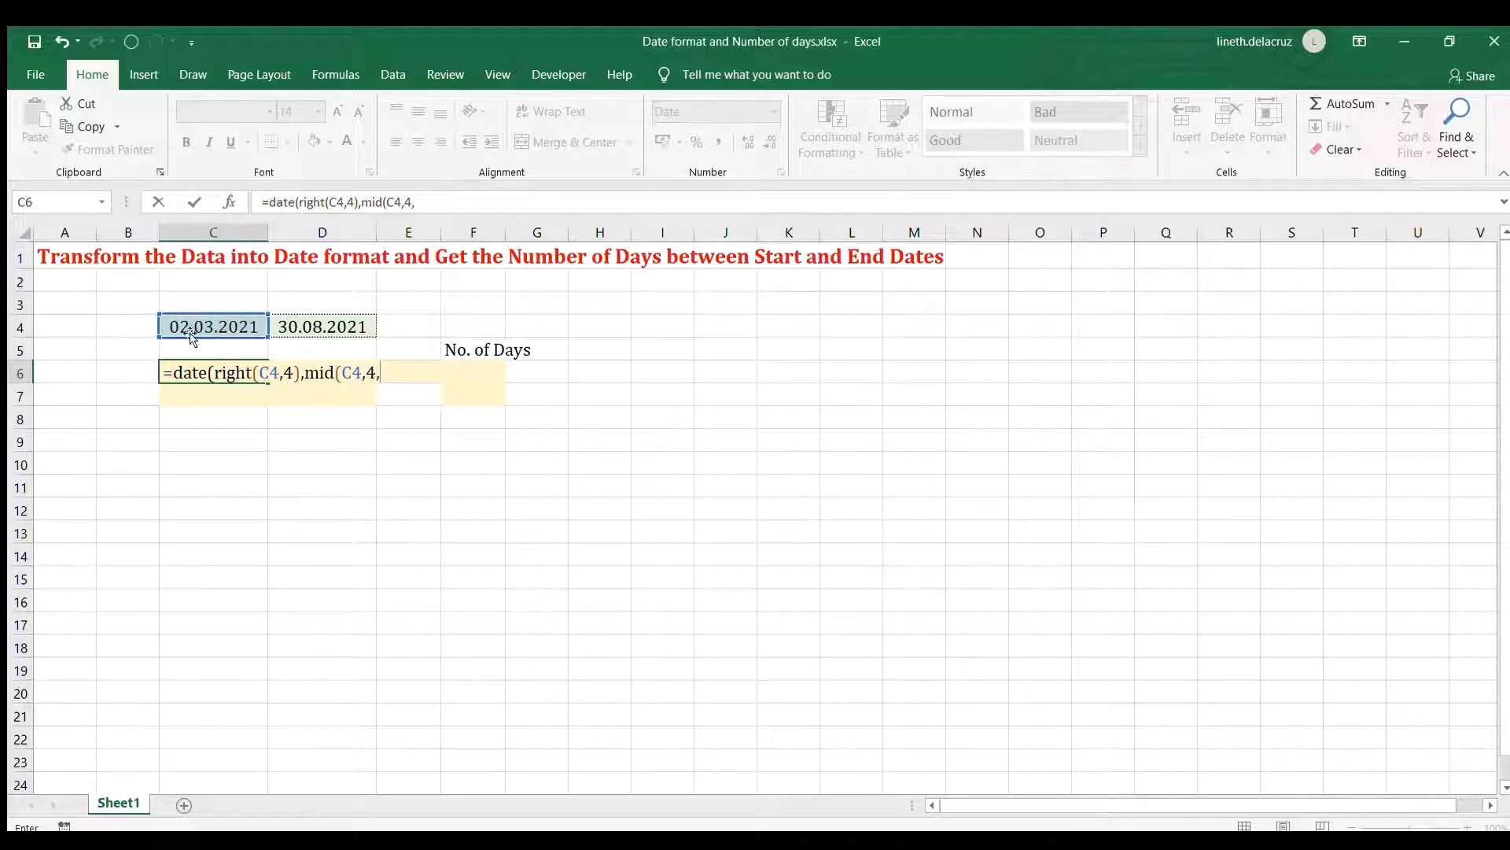
{"action": "type", "text": "2),left("}
{"action": "left_click", "coordinate": [209, 327]}
{"action": "type", "text": ","}
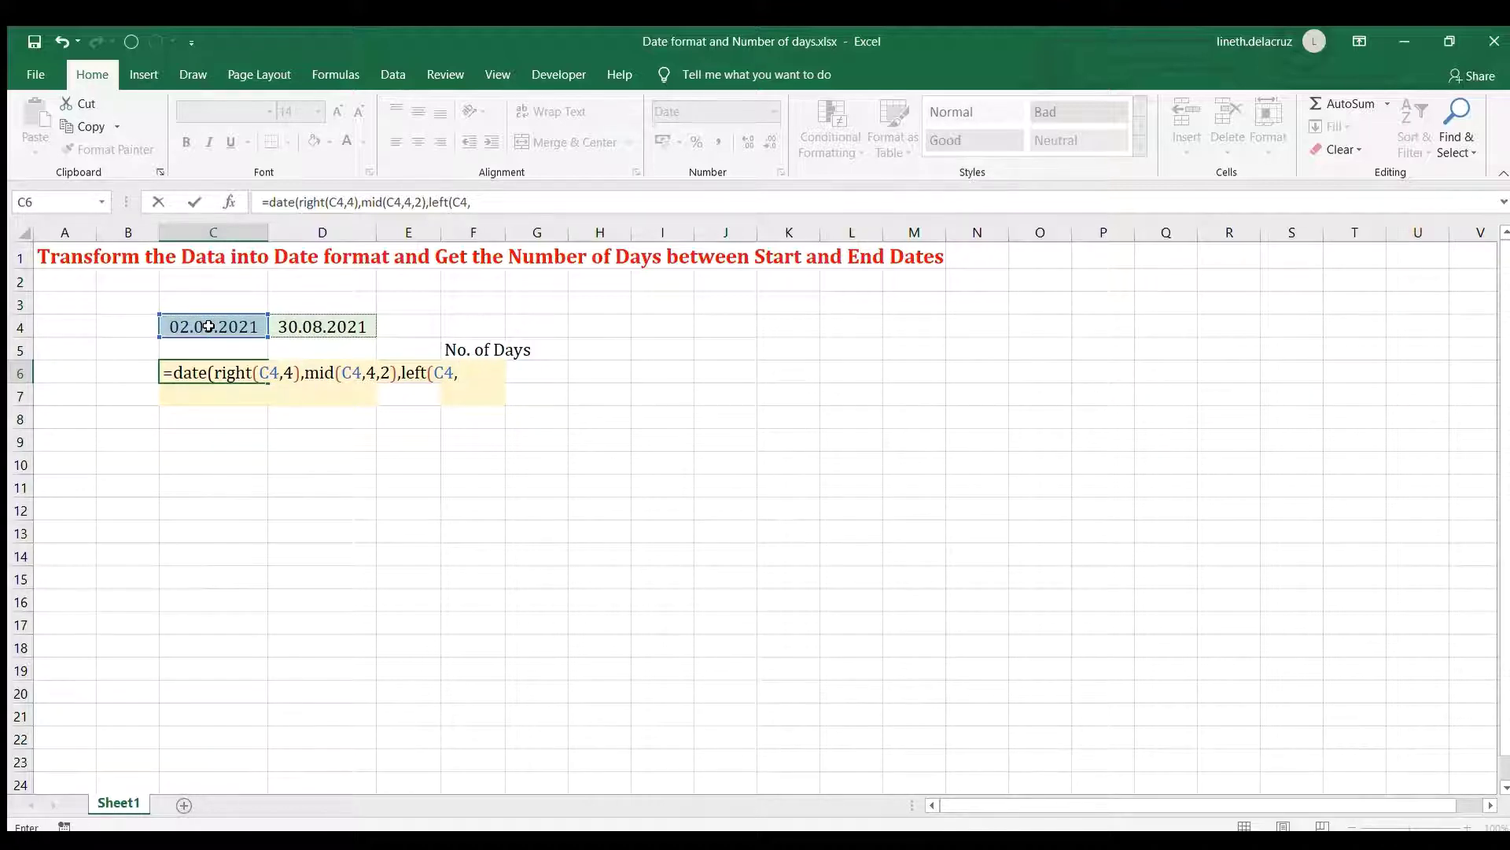
{"action": "type", "text": "2))"}
{"action": "key", "text": "ctrl+Return"}
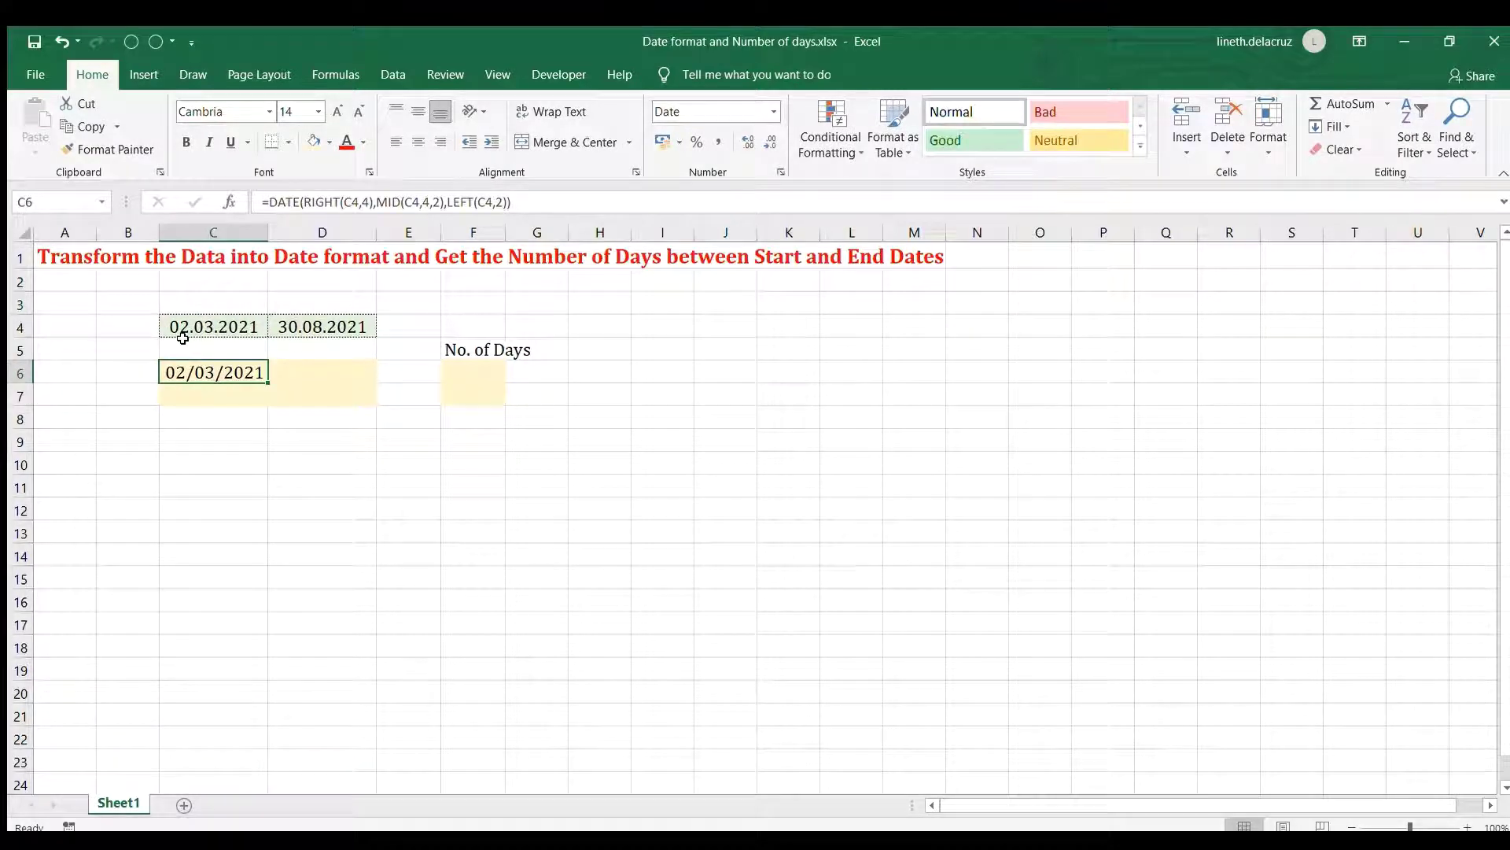
Step: Copy the C6 date formula into D6 so the end date reads 30/08/2021
{"action": "key", "text": "ctrl+c"}
{"action": "key", "text": "Right"}
{"action": "key", "text": "ctrl+v"}
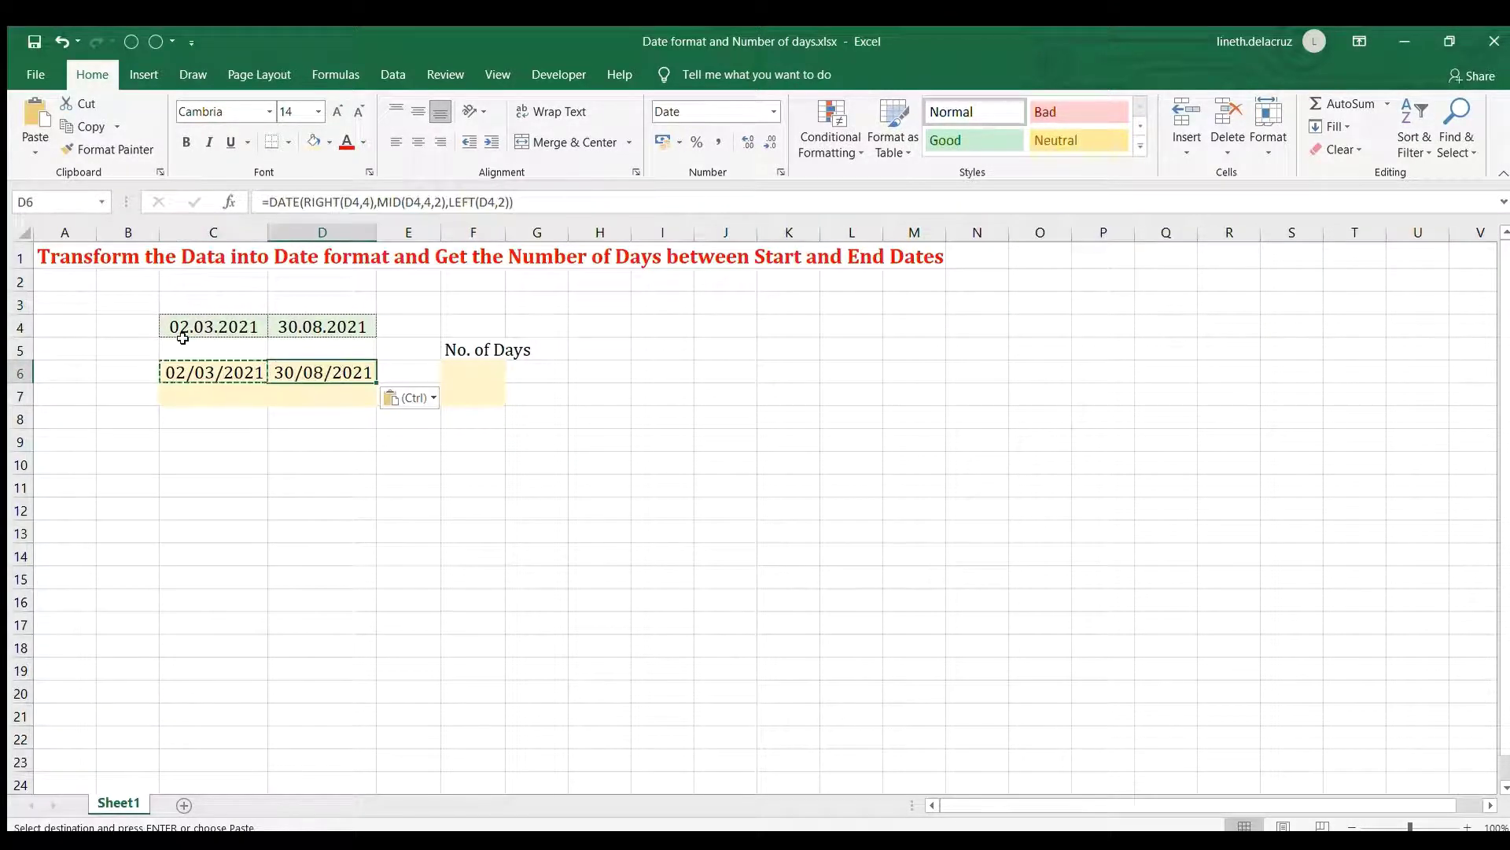
{"action": "key", "text": "Left"}
{"action": "key", "text": "Right"}
Step: In C7, enter =SUBSTITUTE(C4,".","/") to show 02/03/2021 with slashes
{"action": "left_click", "coordinate": [228, 381]}
{"action": "left_click", "coordinate": [204, 398]}
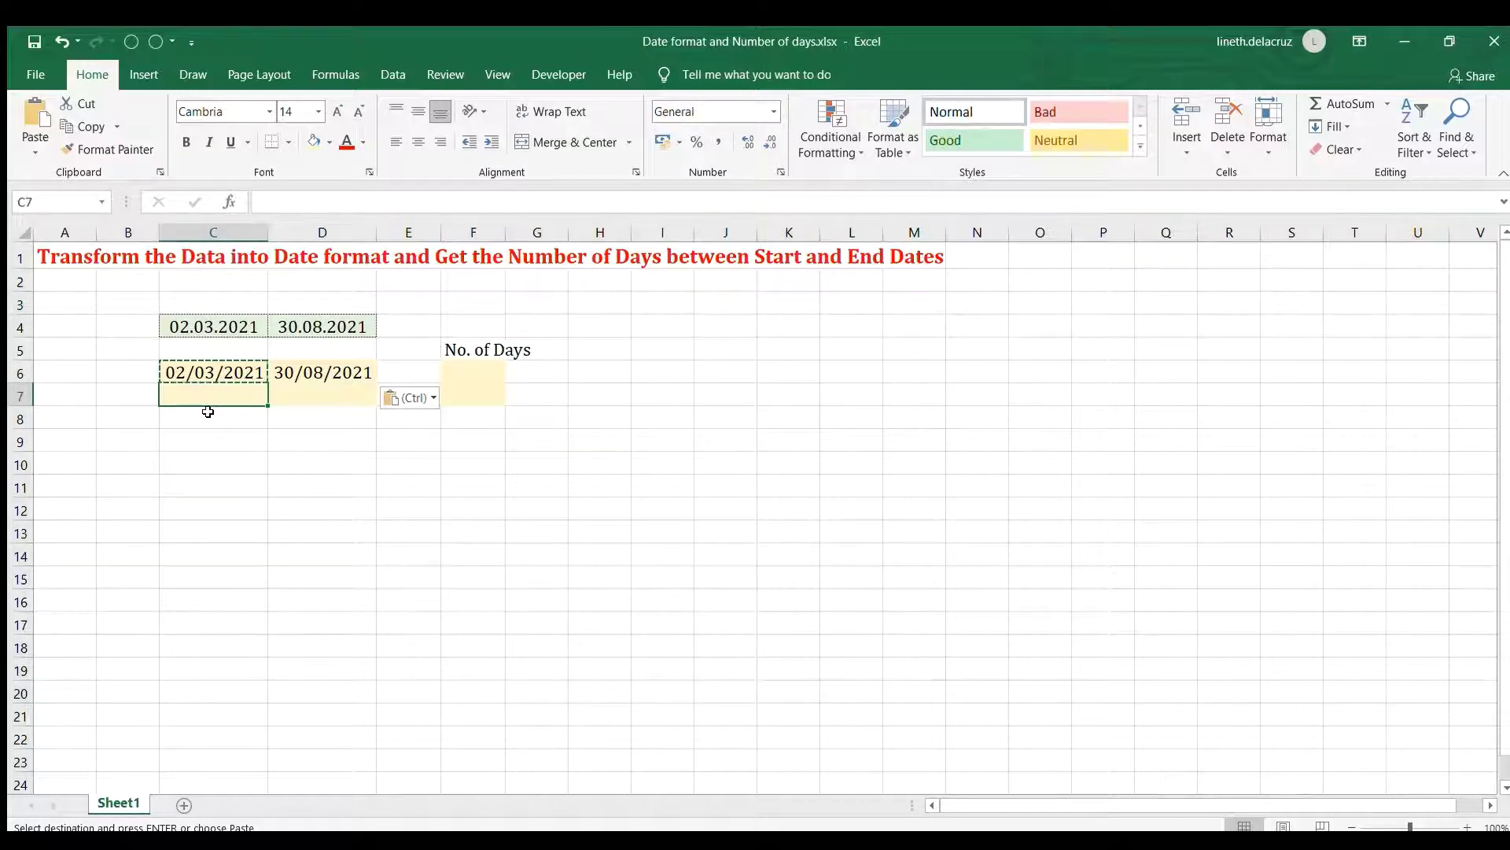
{"action": "type", "text": "=substitute("}
{"action": "left_click", "coordinate": [216, 331]}
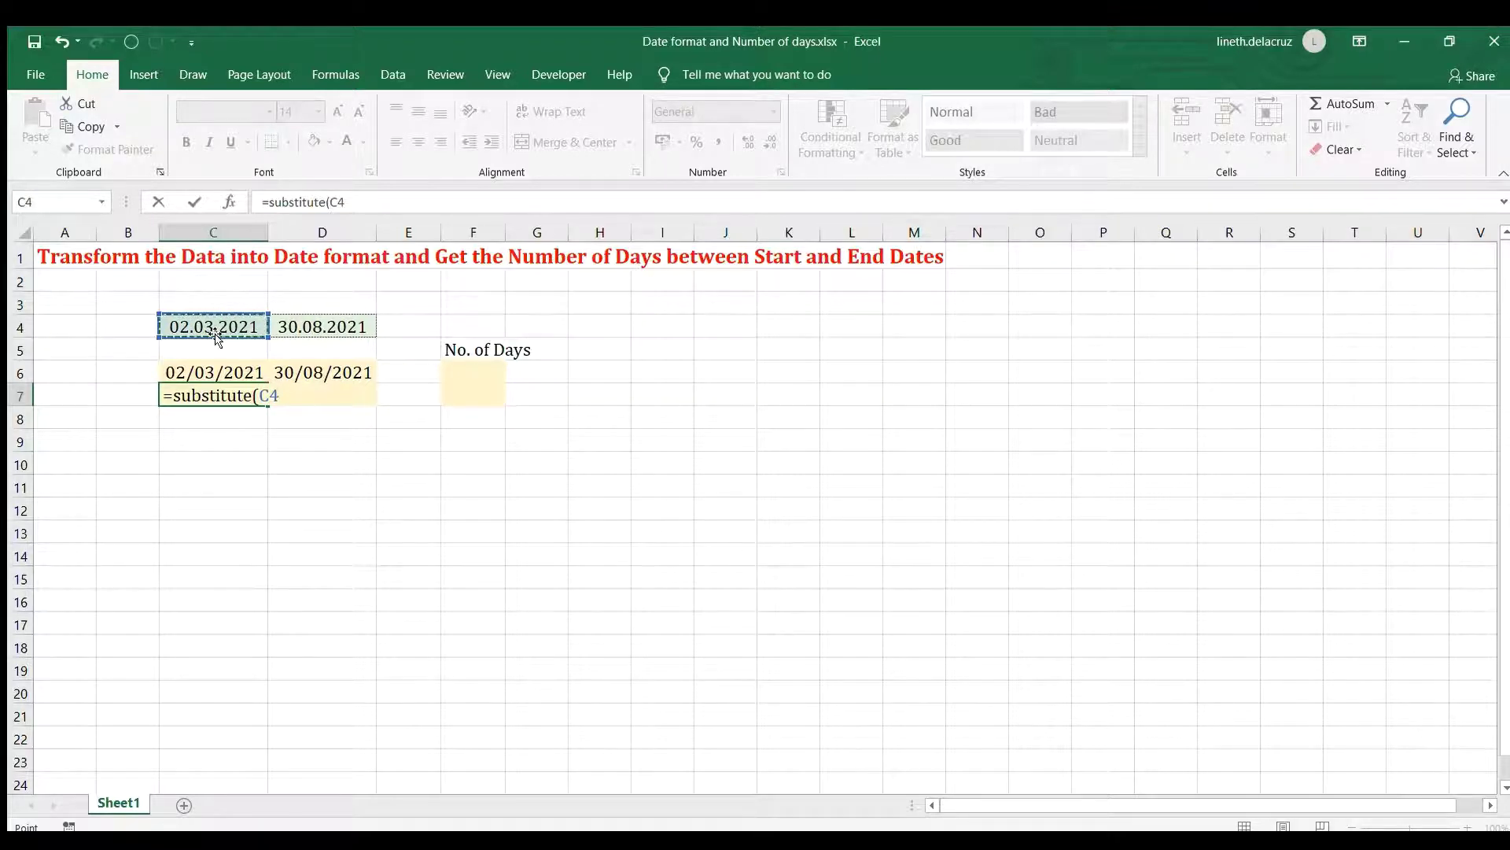
{"action": "type", "text": ",\".\","}
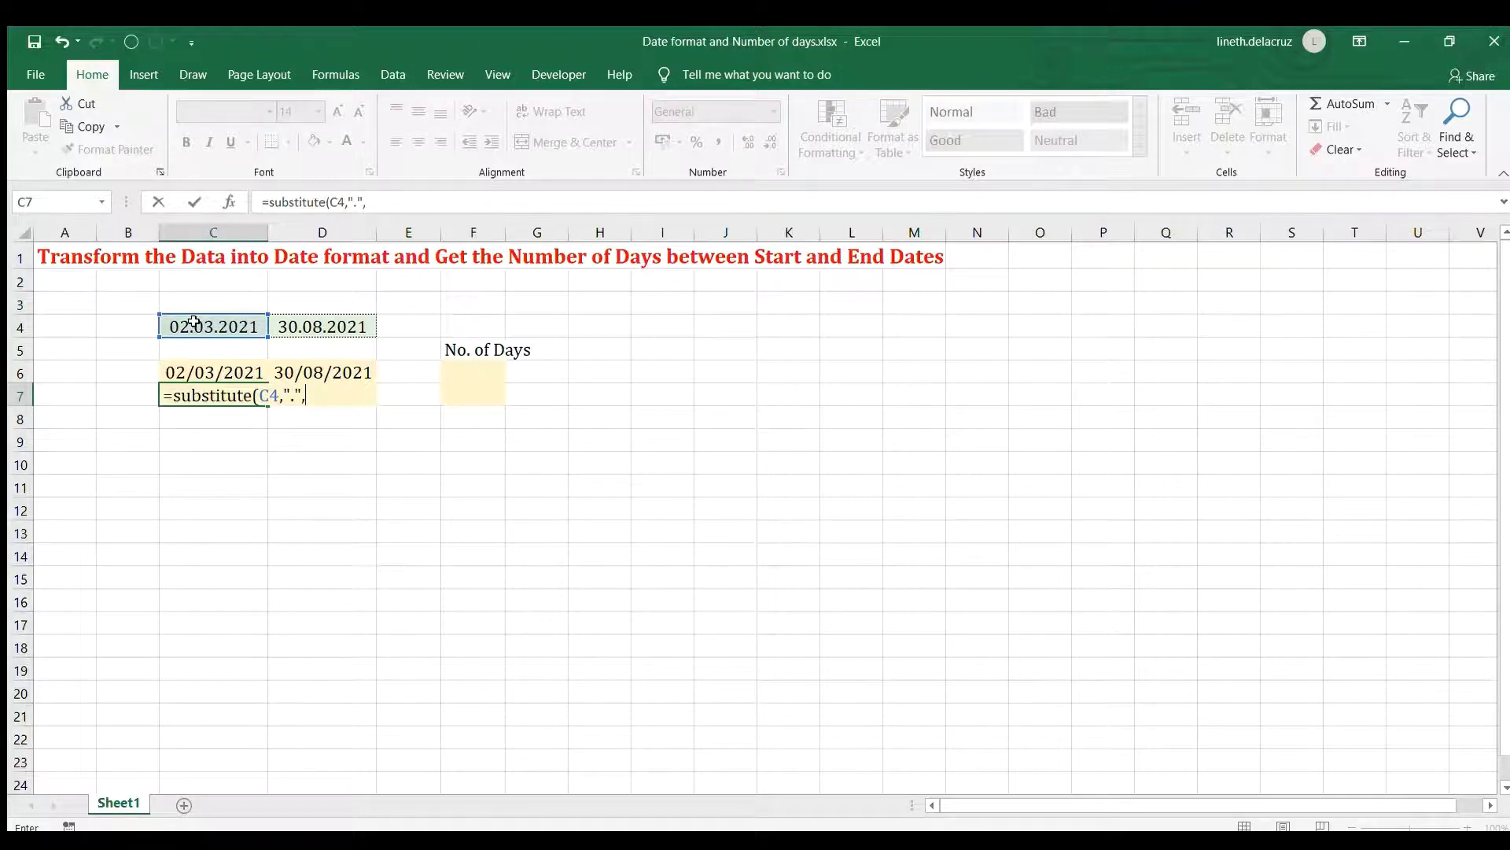
{"action": "type", "text": "\"/\")"}
{"action": "key", "text": "BackSpace"}
{"action": "type", "text": ")"}
{"action": "key", "text": "Return"}
Step: Copy the C7 substitution formula into D7 so it shows 30/08/2021
{"action": "key", "text": "Up"}
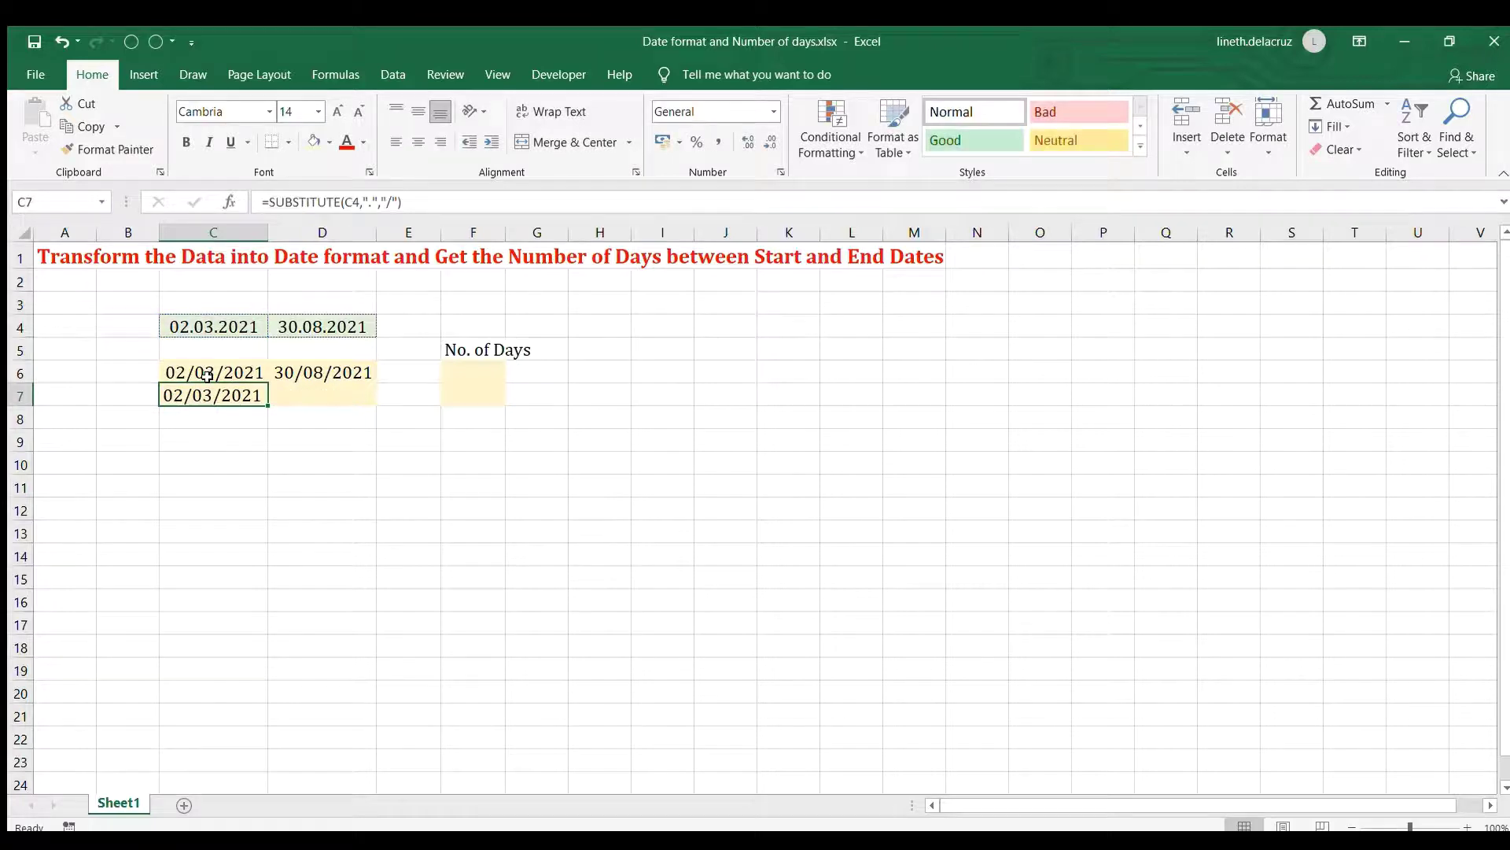
{"action": "key", "text": "ctrl+c"}
{"action": "key", "text": "Right"}
{"action": "key", "text": "ctrl+v"}
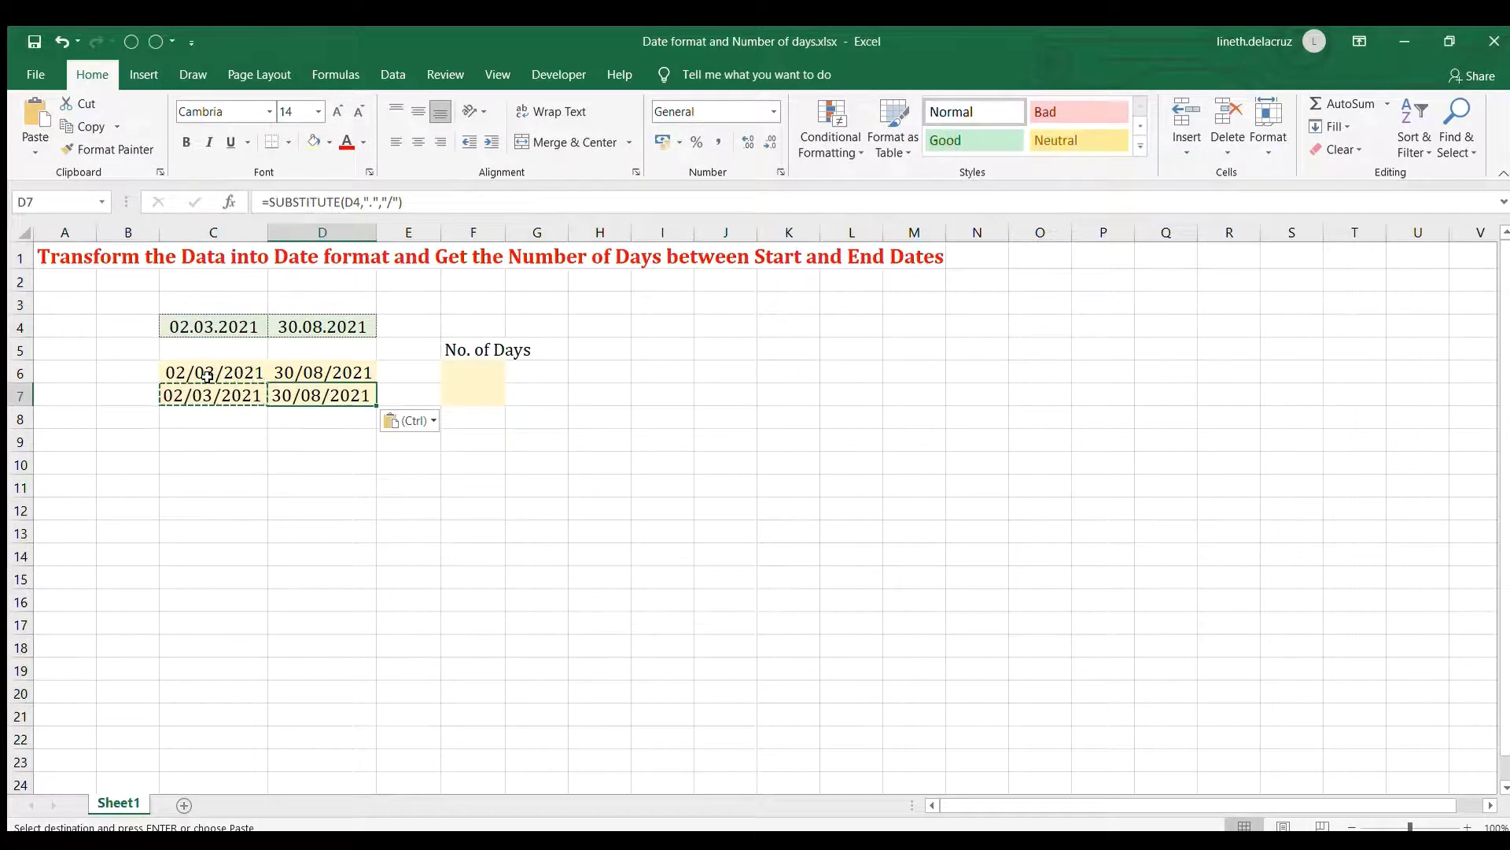
{"action": "left_click_drag", "start_coordinate": [211, 328], "coordinate": [297, 330]}
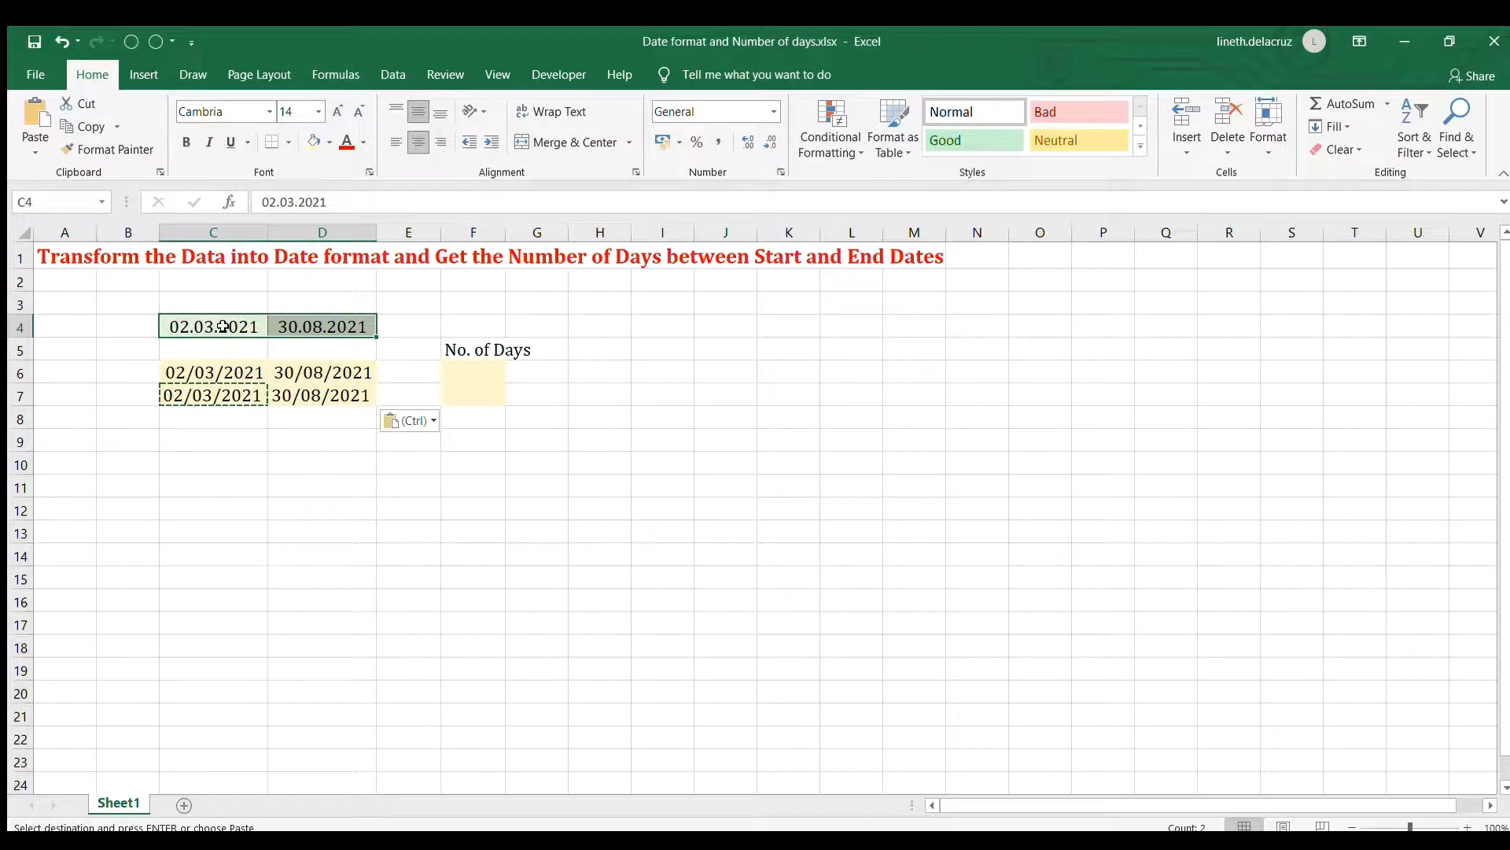
Step: In F6, enter =D6-C6 to count the 181 days between the dates
{"action": "left_click", "coordinate": [224, 369]}
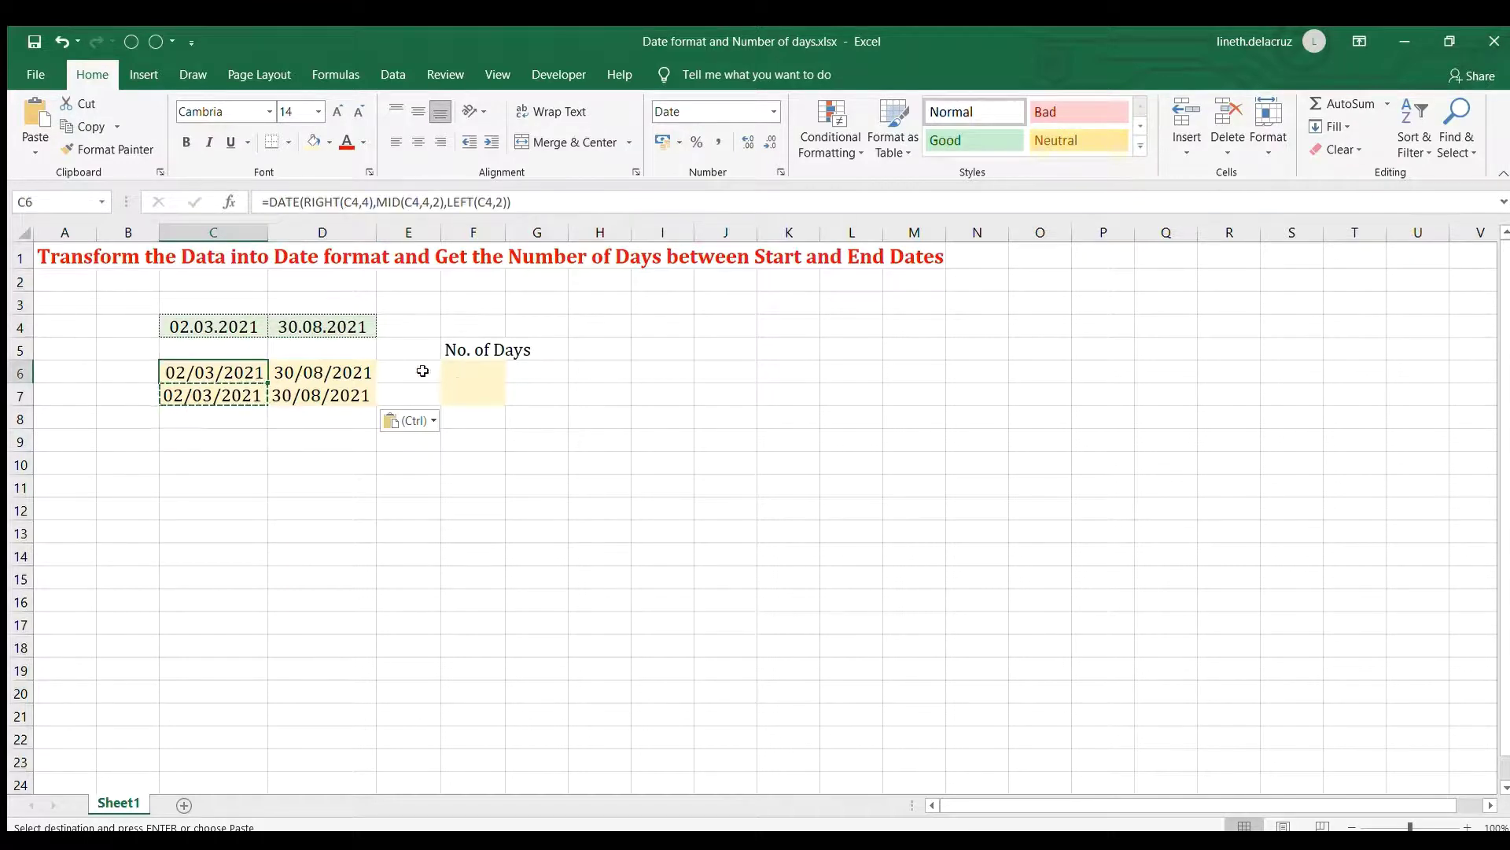
{"action": "left_click", "coordinate": [467, 374]}
{"action": "type", "text": "="}
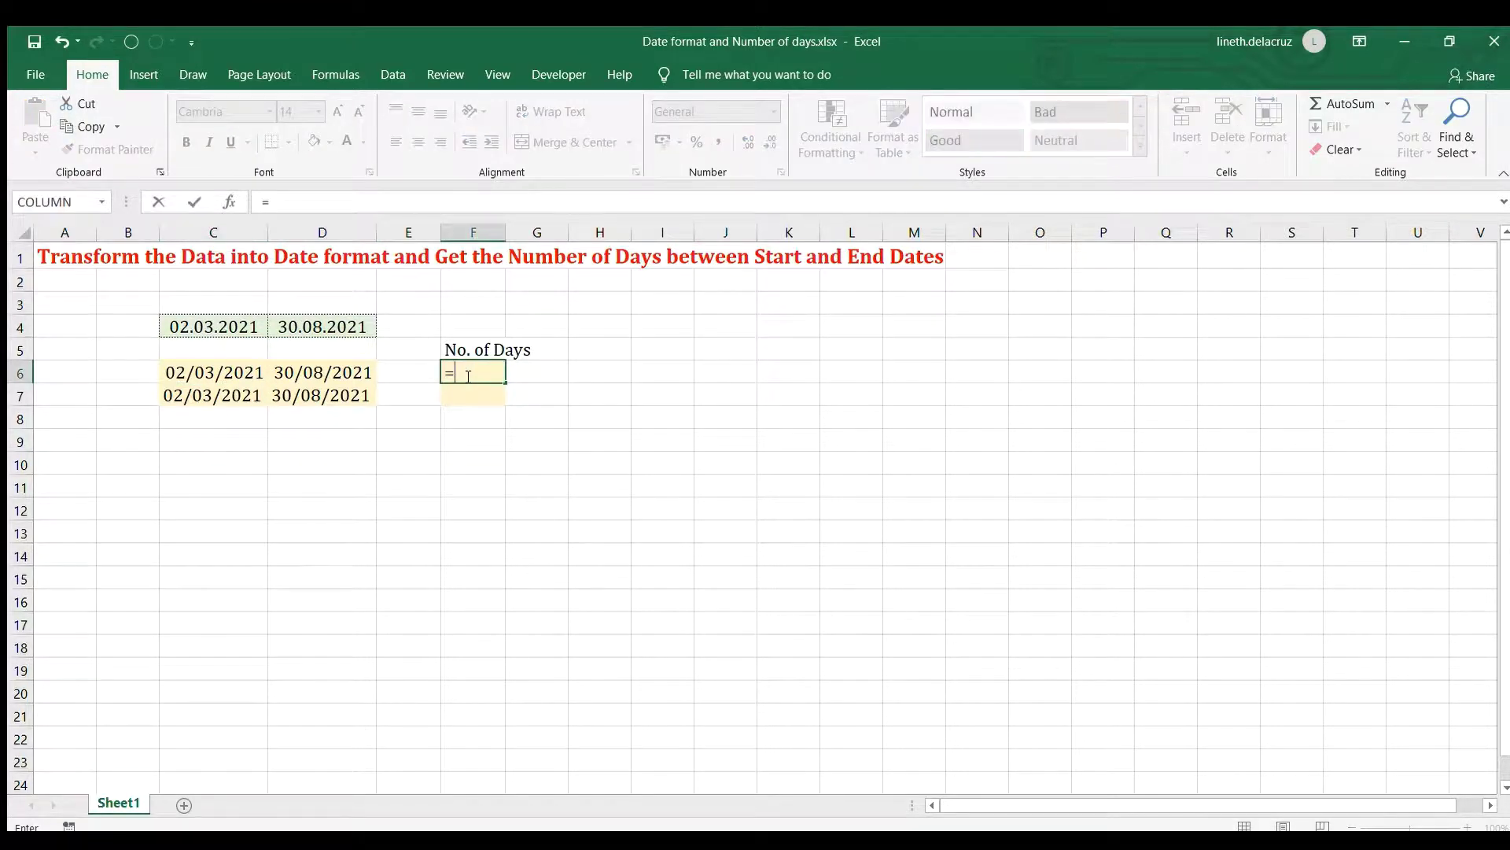
{"action": "type", "text": "D6-"}
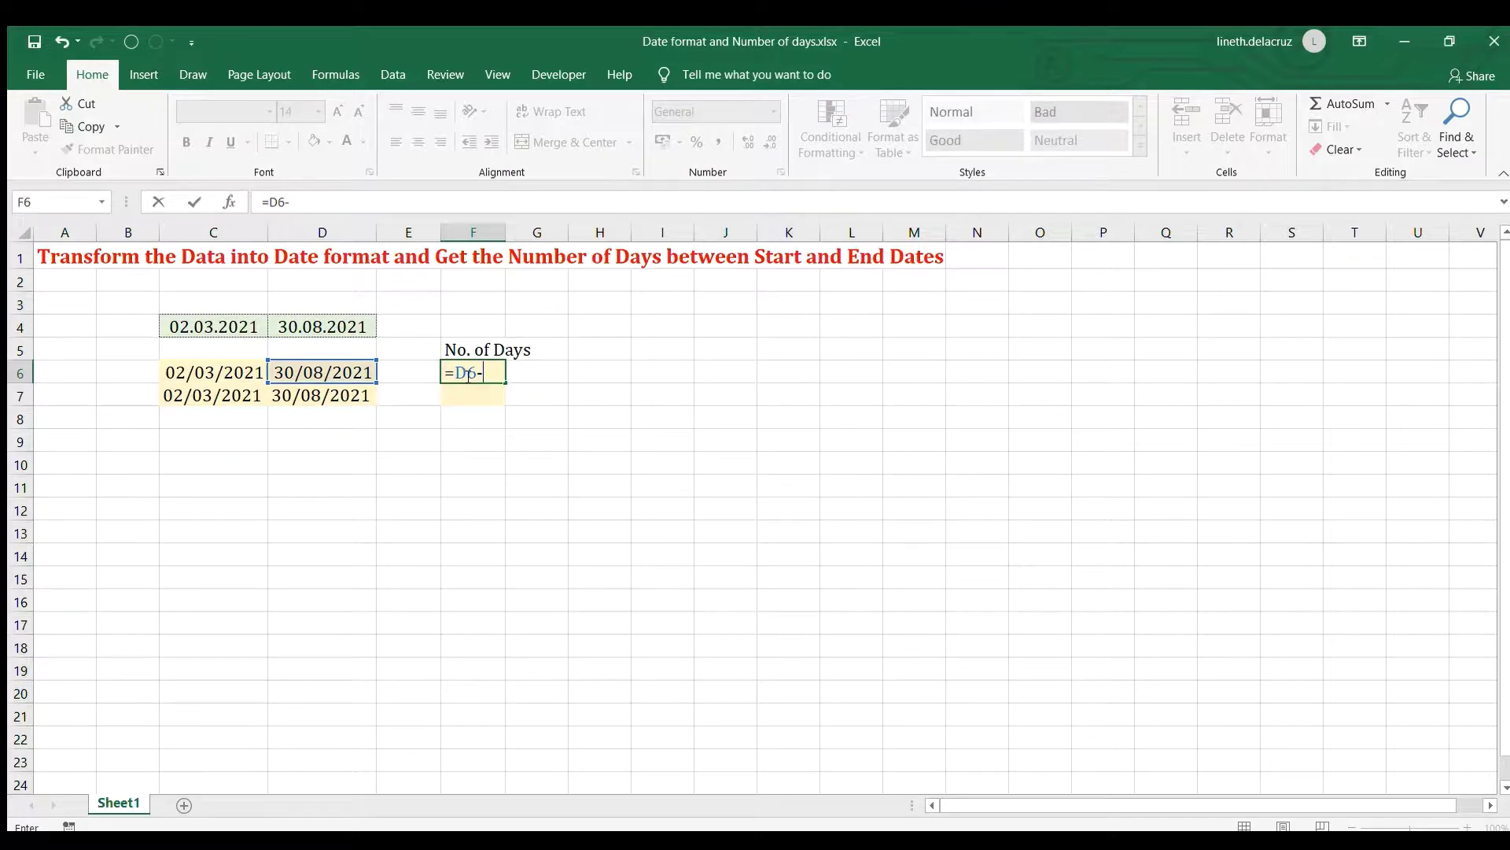
{"action": "key", "text": "Left"}
{"action": "key", "text": "Left"}
{"action": "key", "text": "Left"}
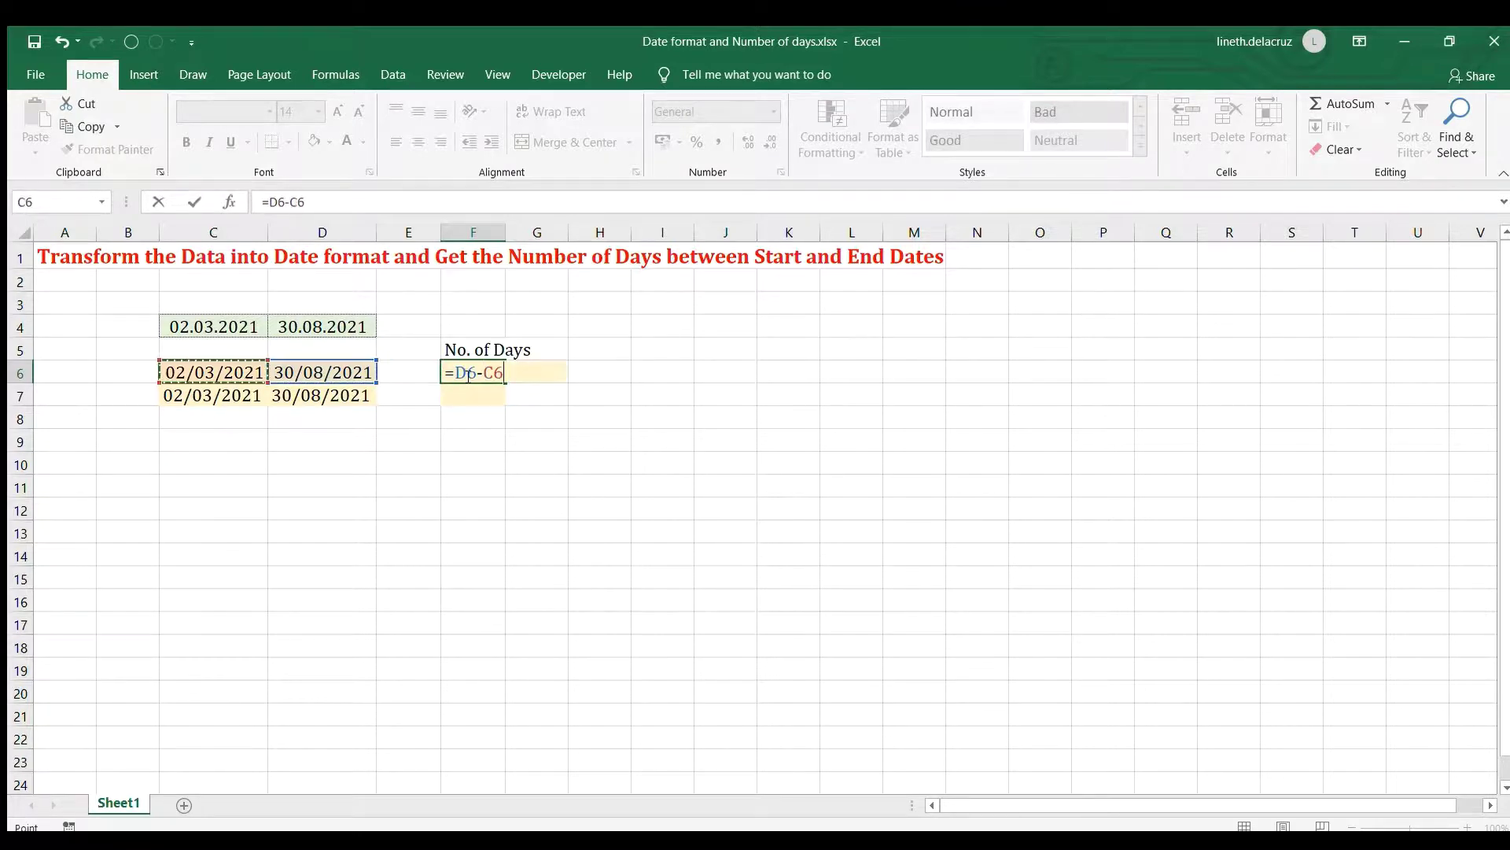
{"action": "key", "text": "Return"}
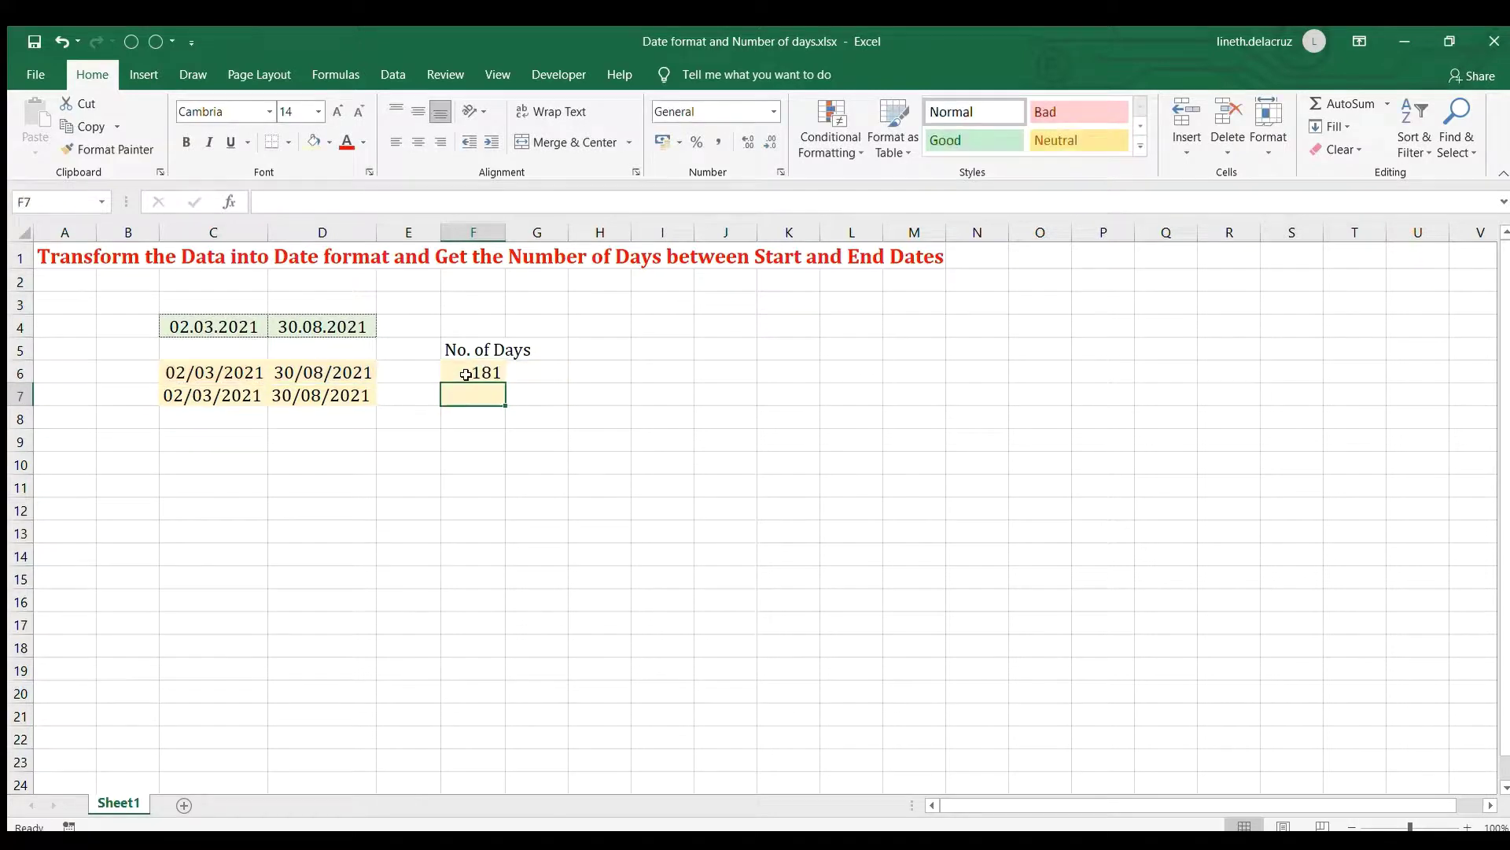
Step: In F7, enter =DAYS(D7,C7) to also get 181 days, then check both formulas
{"action": "type", "text": "=days("}
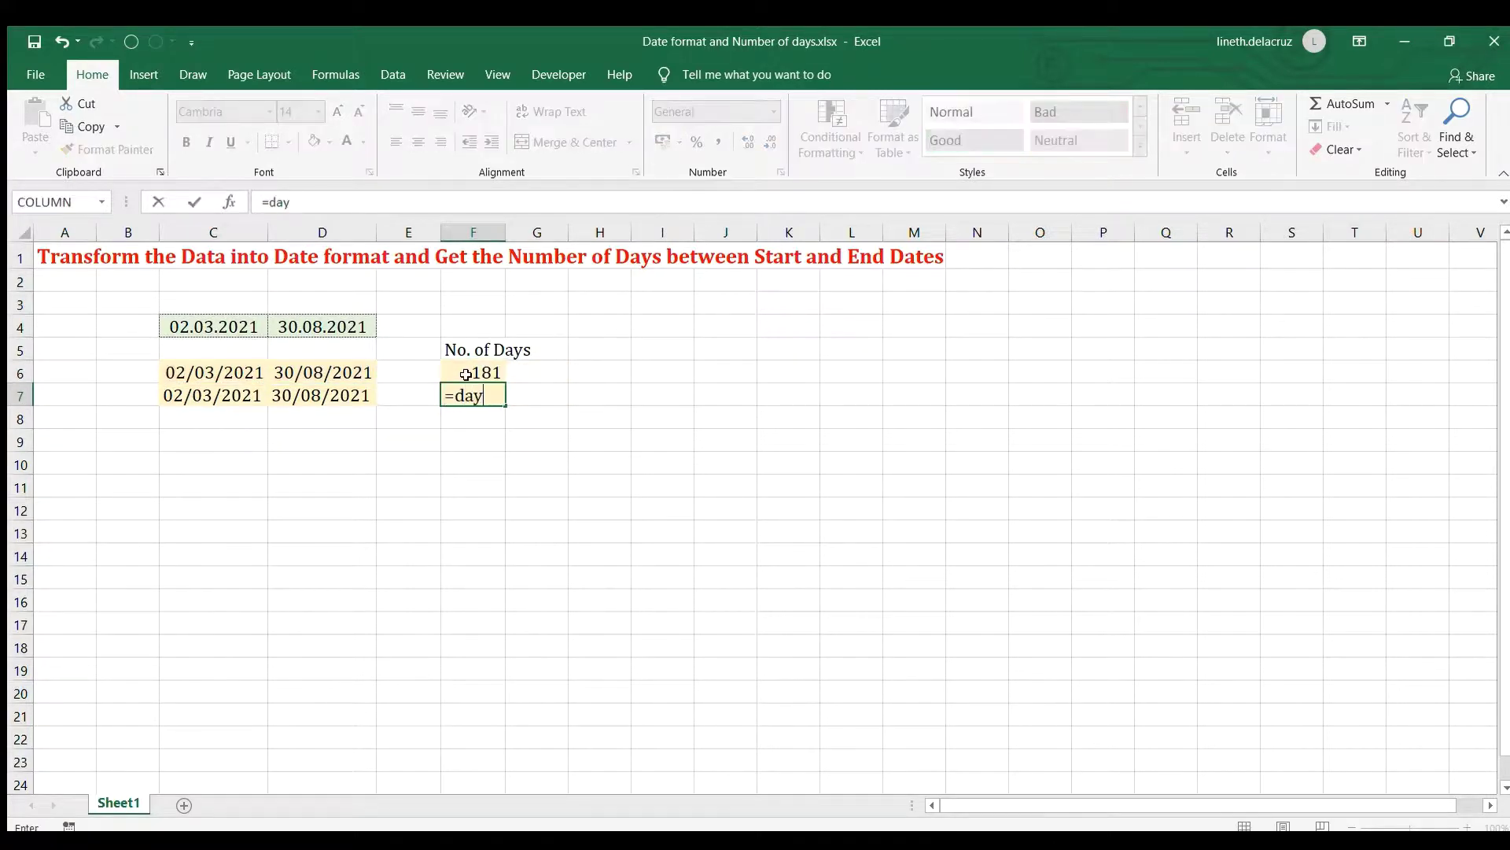
{"action": "key", "text": "Left"}
{"action": "key", "text": "Left"}
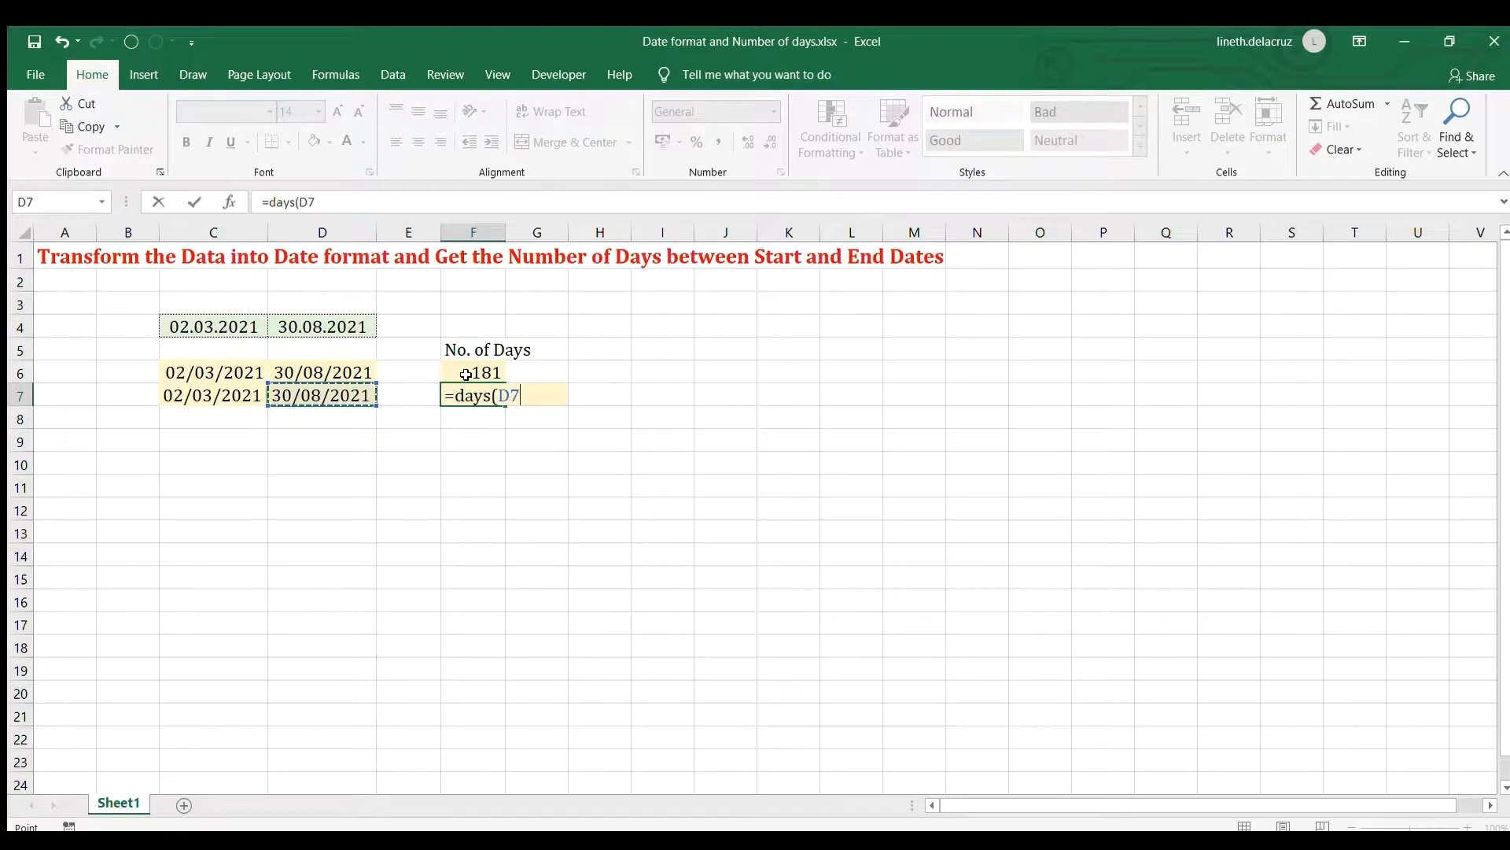
{"action": "type", "text": ","}
{"action": "key", "text": "Left"}
{"action": "key", "text": "Left"}
{"action": "key", "text": "Left"}
{"action": "key", "text": "Return"}
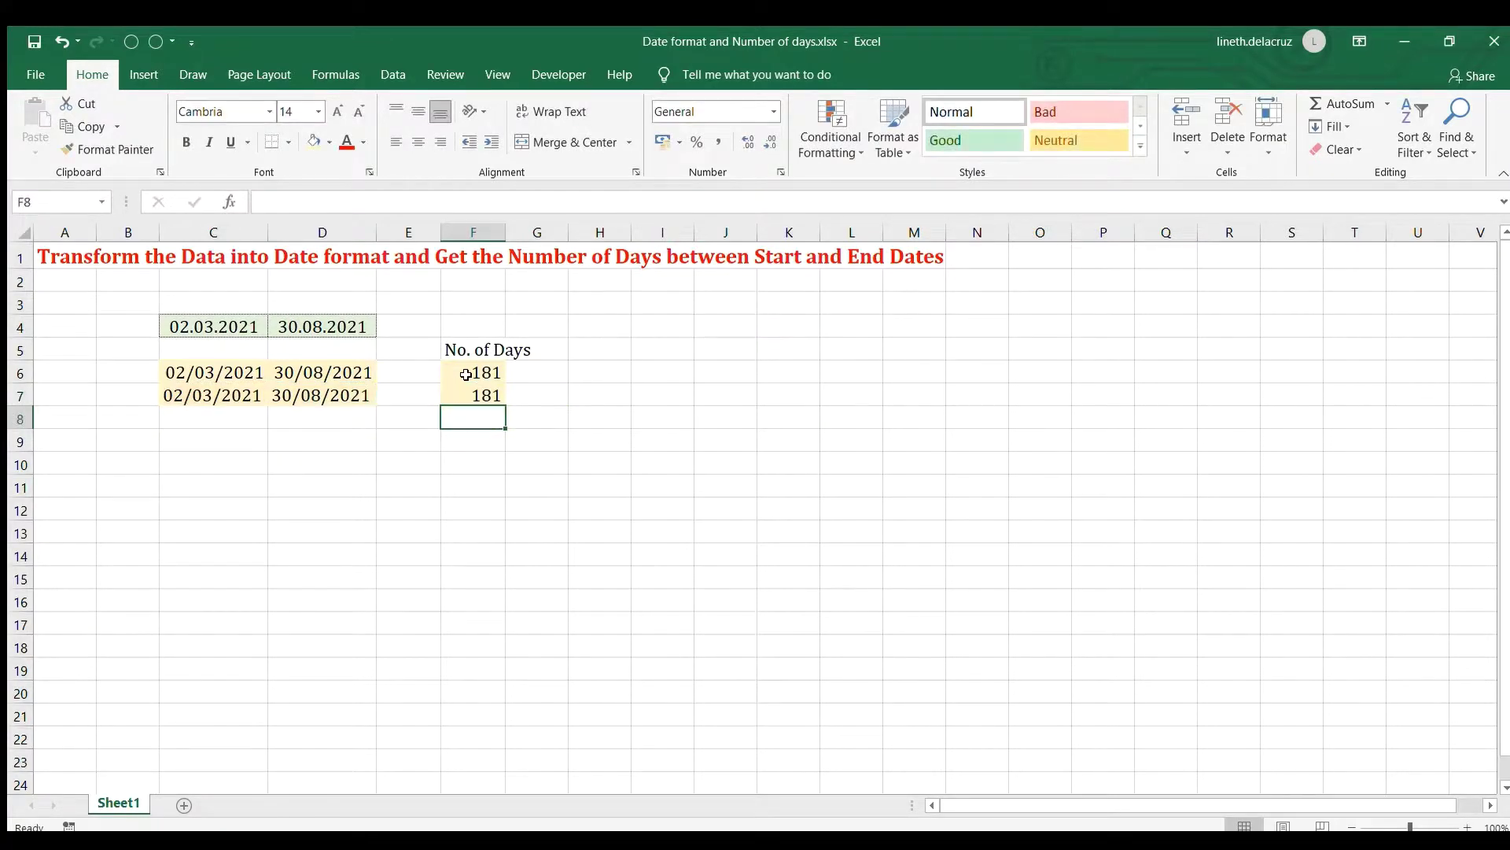
{"action": "key", "text": "Up"}
{"action": "left_click", "coordinate": [466, 375]}
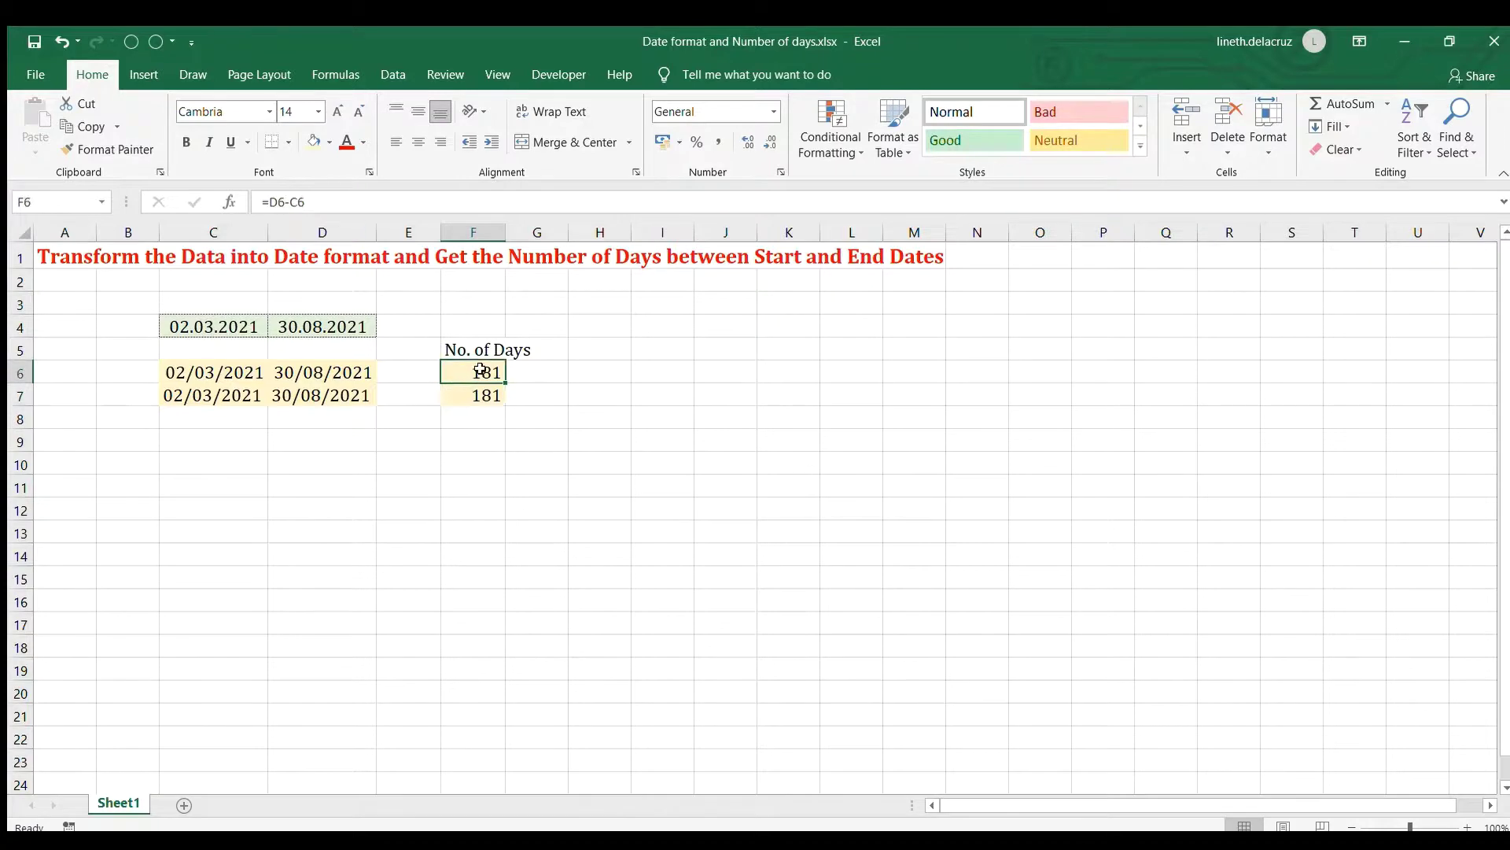
{"action": "left_click", "coordinate": [486, 394]}
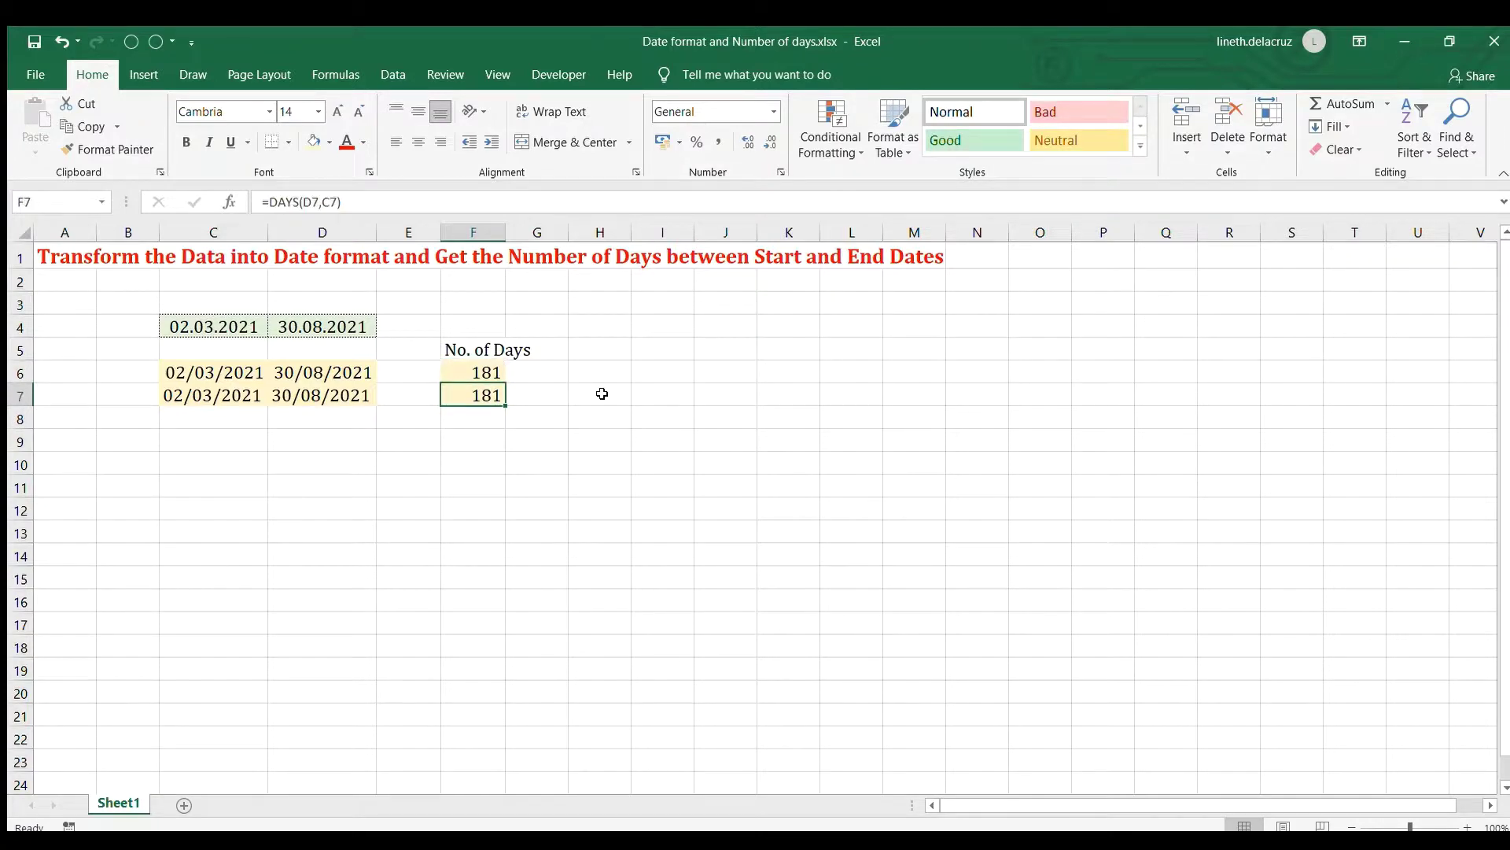